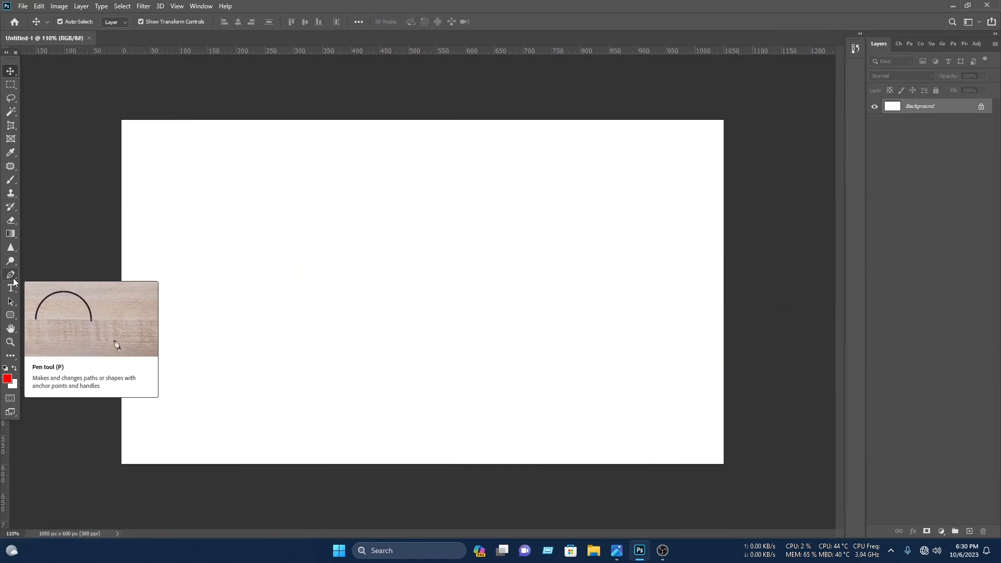
- Start a red curved band with the Pen tool, shaping its left edge from below the canvas up past the top edge
{"action": "left_click", "coordinate": [11, 275]}
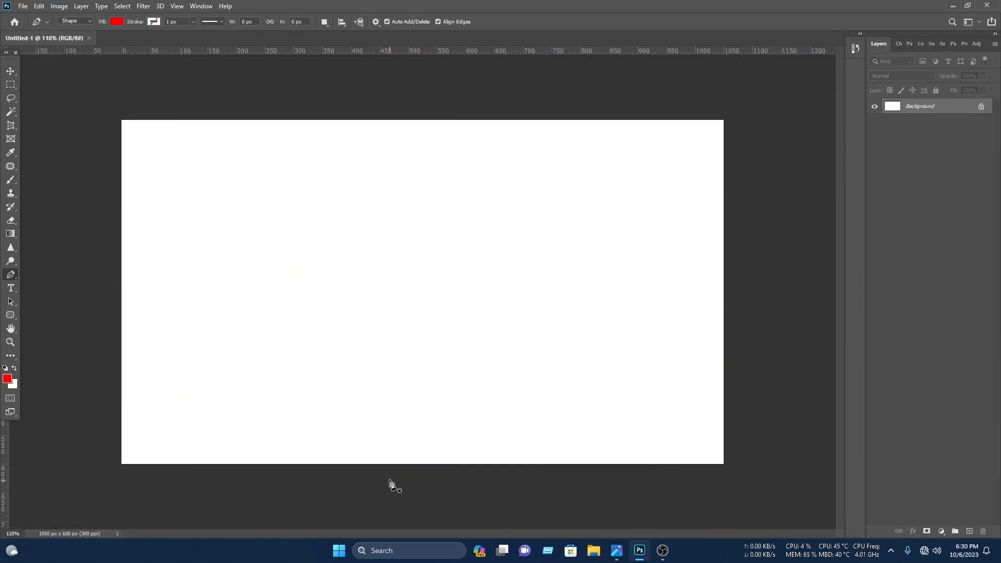
{"action": "left_click", "coordinate": [404, 472]}
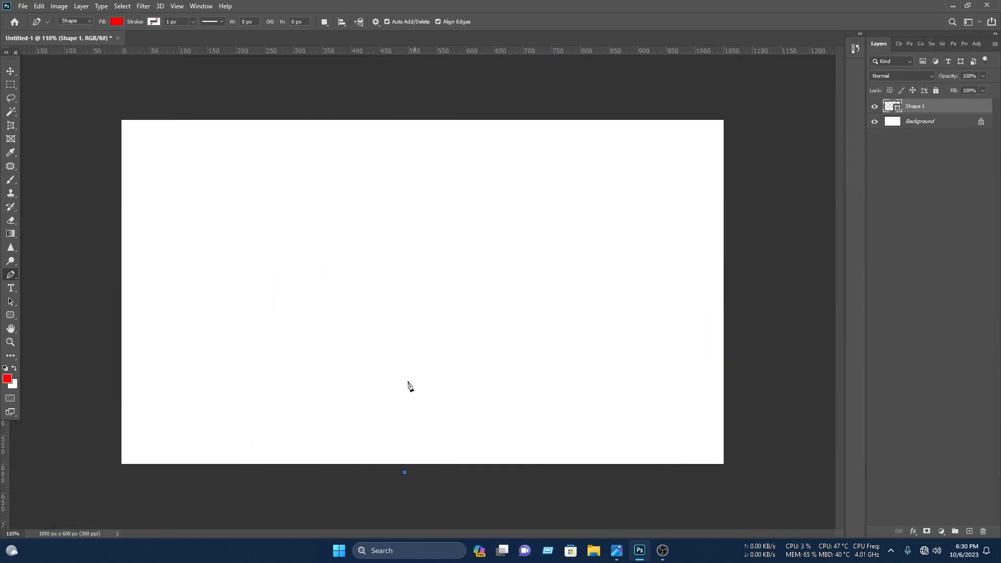
{"action": "left_click_drag", "start_coordinate": [387, 396], "coordinate": [293, 359]}
{"action": "left_click_drag", "start_coordinate": [408, 343], "coordinate": [410, 249]}
{"action": "left_click_drag", "start_coordinate": [553, 108], "coordinate": [642, 78]}
{"action": "left_click", "coordinate": [587, 110], "text": "alt"}
{"action": "left_click", "coordinate": [616, 117]}
- Curve the red band's right edge back down past the canvas bottom and close the path, about 541 by 677 px overall
{"action": "left_click_drag", "start_coordinate": [403, 360], "coordinate": [604, 322]}
{"action": "left_click", "coordinate": [403, 360], "text": "alt"}
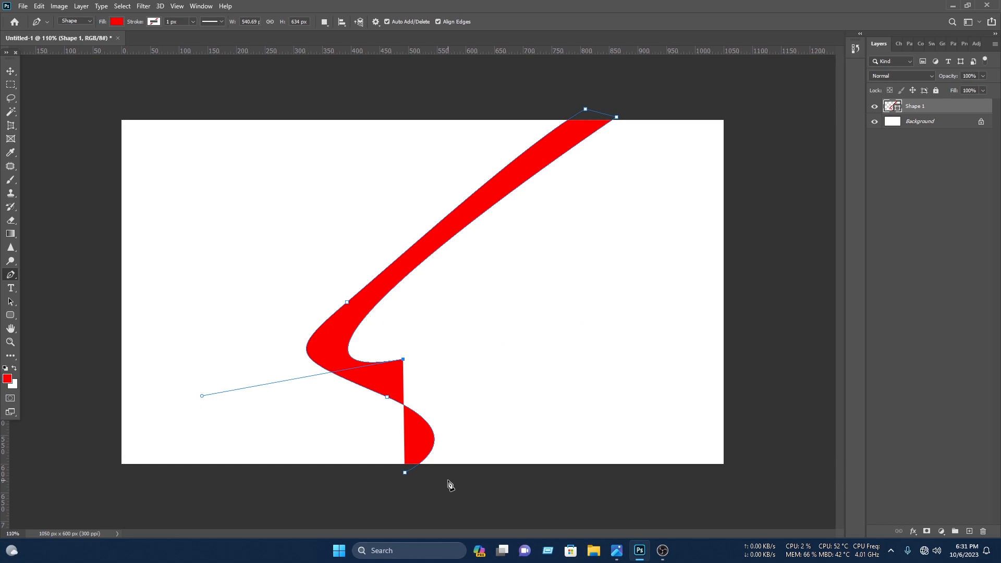
{"action": "left_click_drag", "start_coordinate": [461, 472], "coordinate": [416, 440]}
{"action": "scroll", "coordinate": [416, 514], "scroll_direction": "down", "scroll_amount": 3}
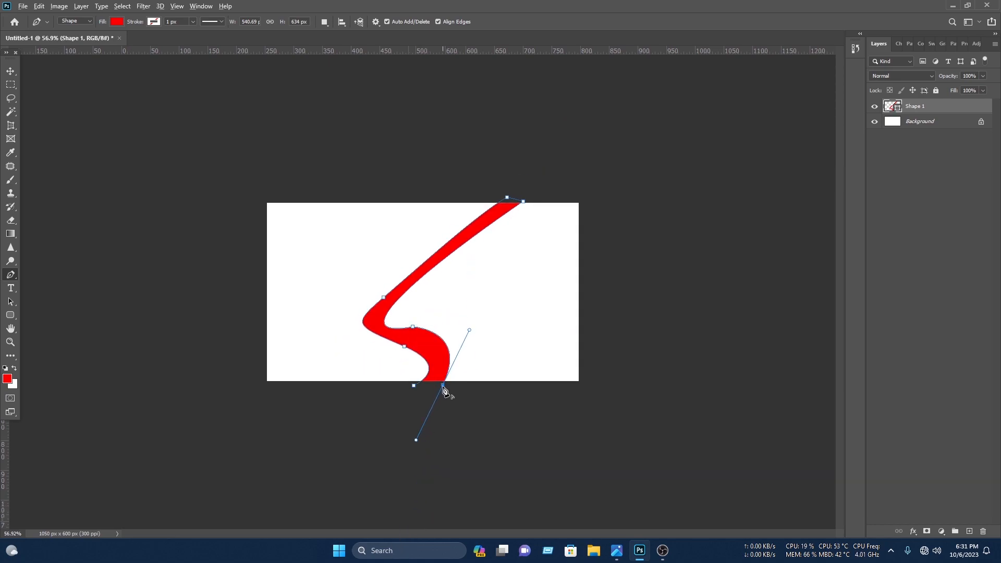
{"action": "left_click", "coordinate": [419, 397]}
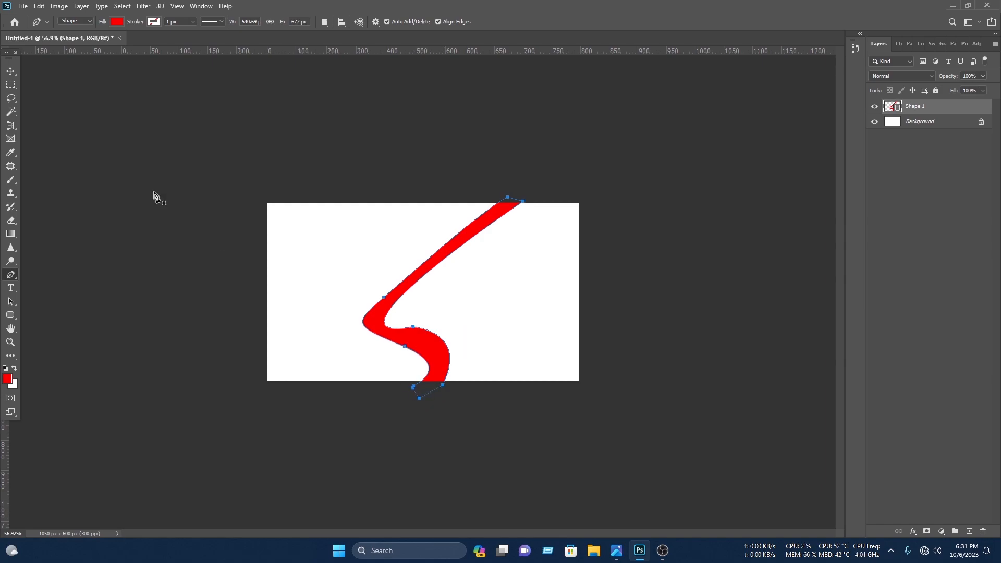
{"action": "left_click", "coordinate": [11, 71]}
{"action": "left_click", "coordinate": [499, 253]}
{"action": "scroll", "coordinate": [499, 253], "scroll_direction": "up", "scroll_amount": 3}
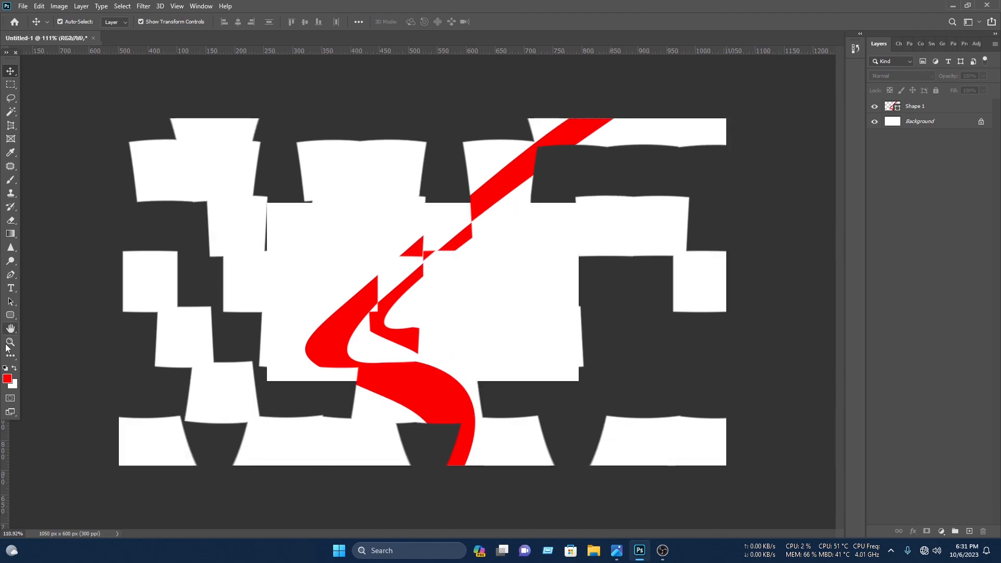
- Start a second Pen shape above the canvas top, curving its left edge inside the red band and past the bottom, ending right of it
{"action": "left_click", "coordinate": [11, 275]}
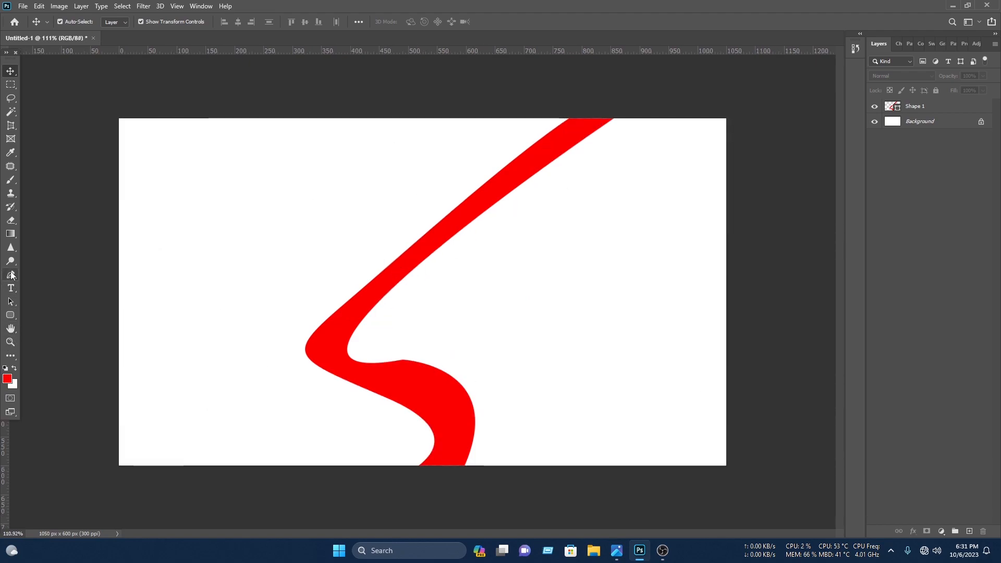
{"action": "left_click", "coordinate": [605, 110]}
{"action": "left_click_drag", "start_coordinate": [339, 343], "coordinate": [337, 393]}
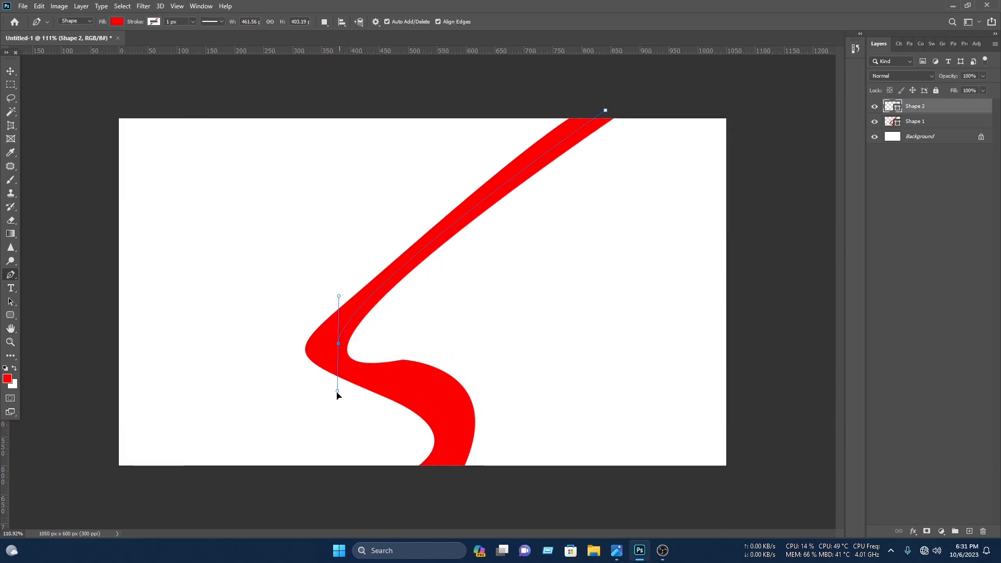
{"action": "left_click", "coordinate": [339, 343], "text": "alt"}
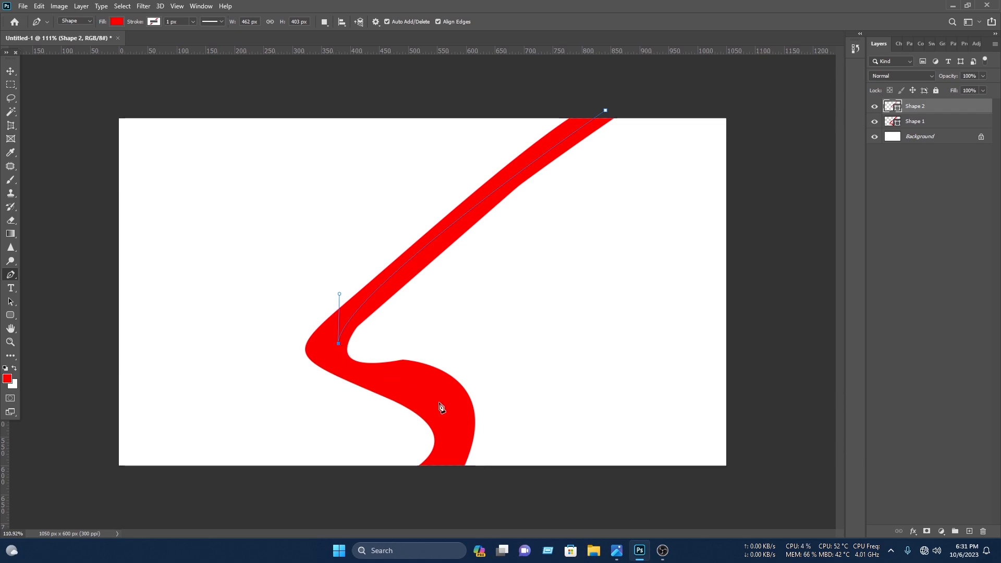
{"action": "left_click_drag", "start_coordinate": [408, 392], "coordinate": [473, 401]}
{"action": "left_click", "coordinate": [408, 393], "text": "alt"}
{"action": "left_click_drag", "start_coordinate": [444, 478], "coordinate": [409, 516]}
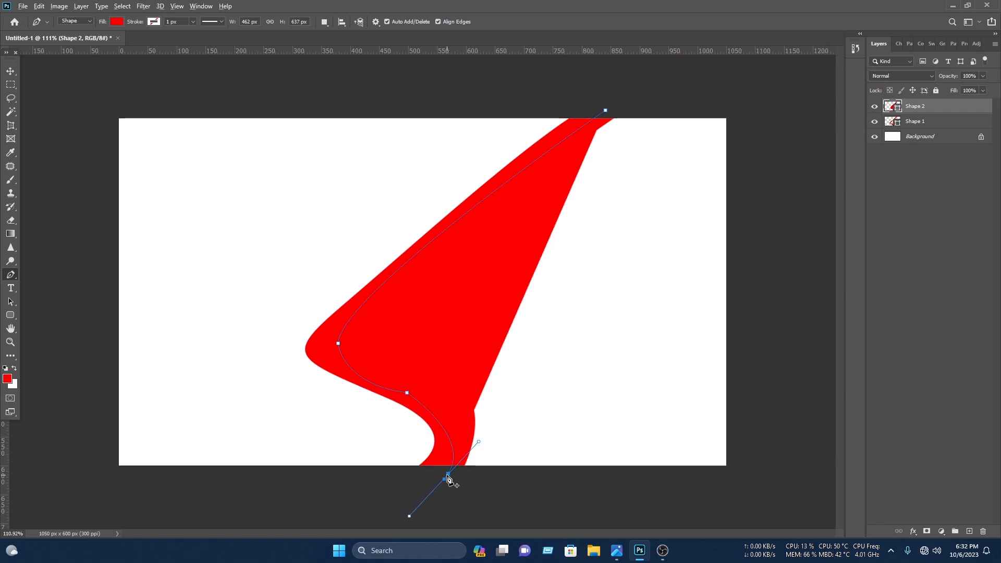
{"action": "left_click", "coordinate": [525, 465]}
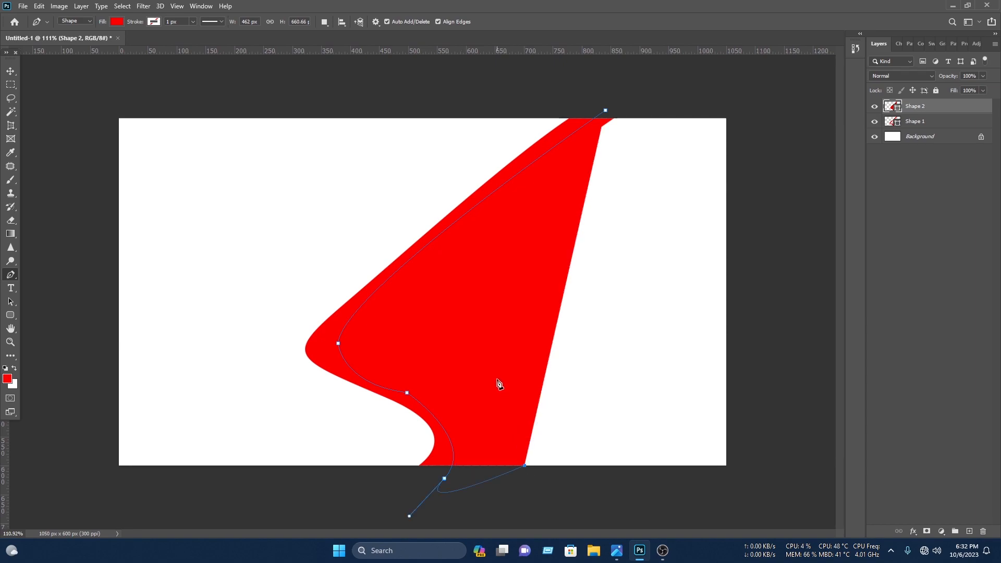
- Fill the second shape with green and place its layer beneath the red band
{"action": "left_click", "coordinate": [117, 23]}
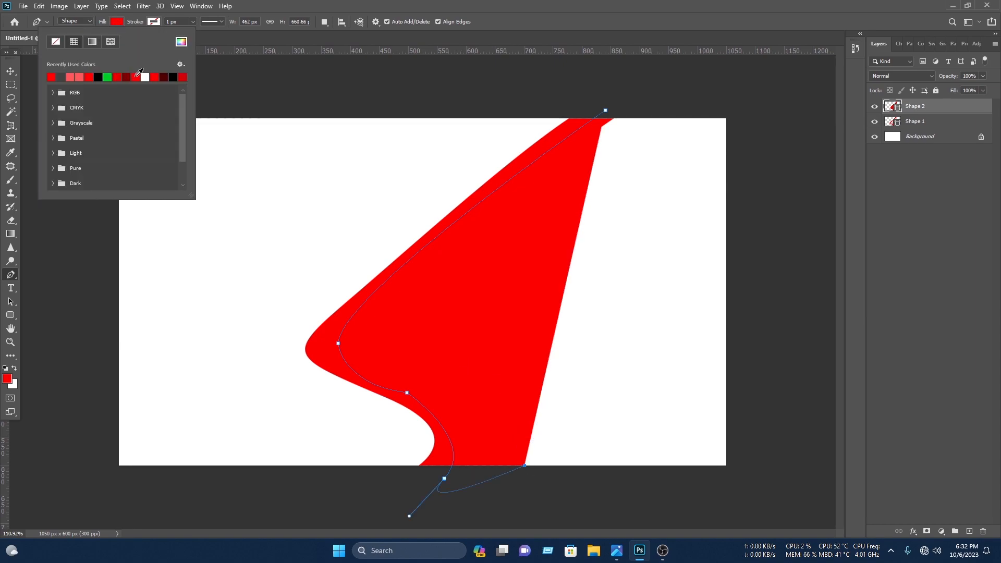
{"action": "left_click", "coordinate": [108, 75]}
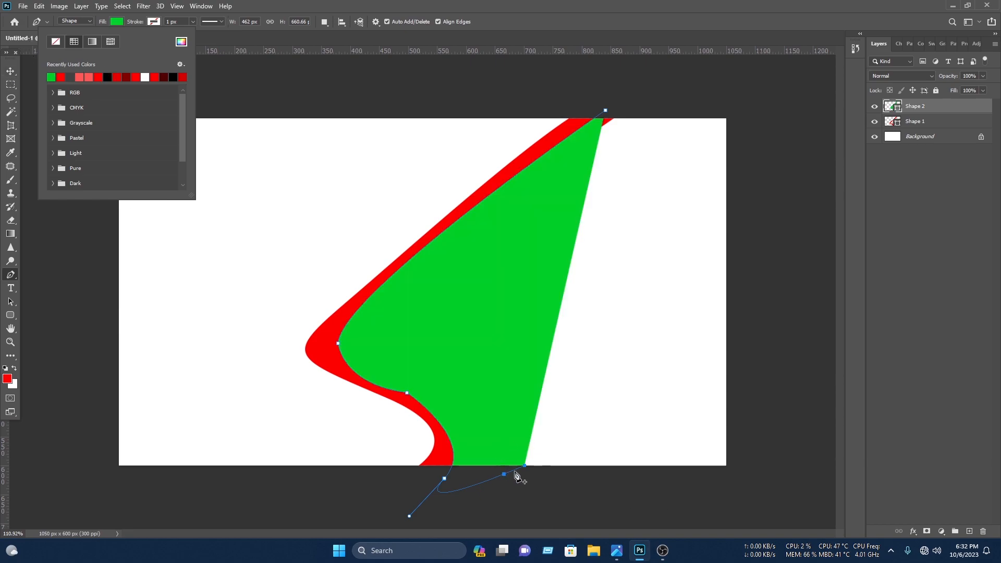
{"action": "left_click_drag", "start_coordinate": [941, 109], "coordinate": [939, 132]}
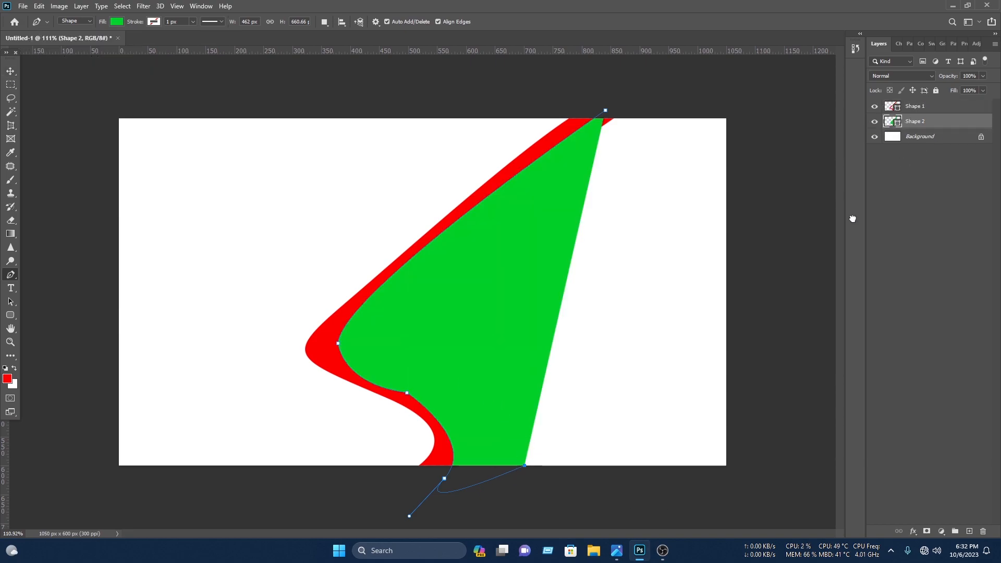
- Curve the green shape's right edge up alongside the red band past the canvas top and close the path
{"action": "left_click_drag", "start_coordinate": [450, 345], "coordinate": [455, 261]}
{"action": "left_click", "coordinate": [413, 288]}
{"action": "left_click_drag", "start_coordinate": [652, 114], "coordinate": [674, 73]}
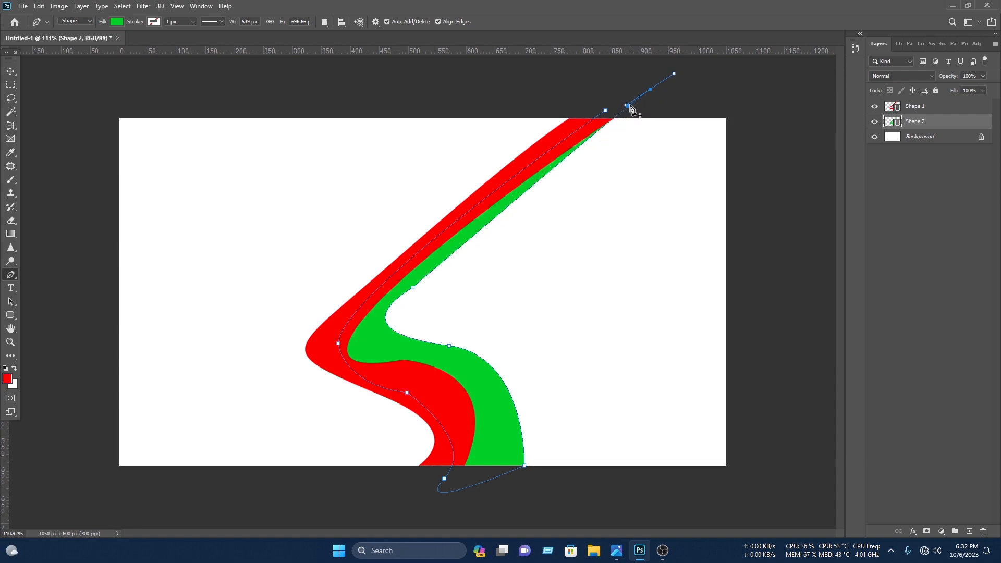
{"action": "left_click", "coordinate": [651, 89]}
{"action": "left_click", "coordinate": [606, 111]}
{"action": "left_click", "coordinate": [11, 70]}
{"action": "left_click", "coordinate": [952, 333]}
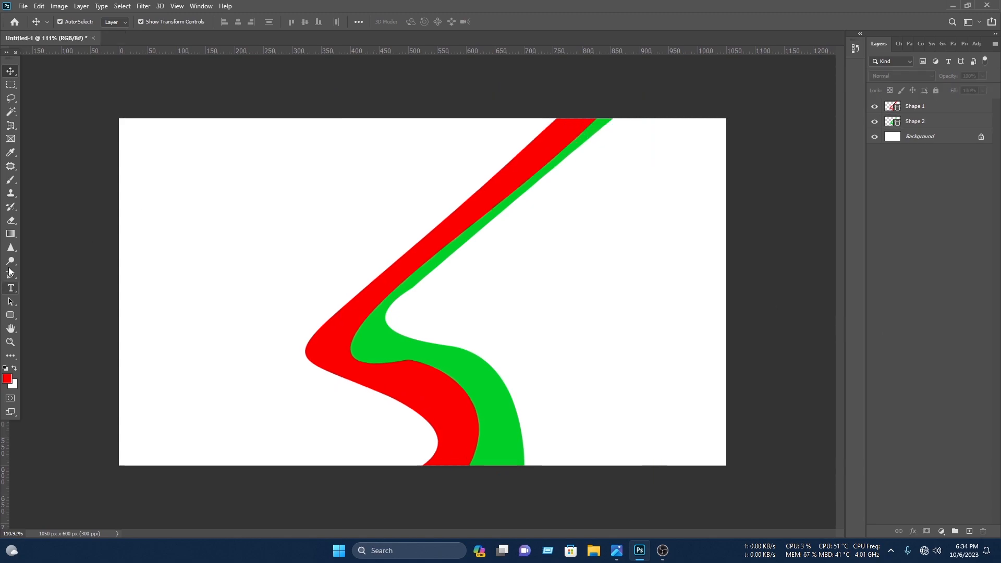
- Draw a closed Pen shape about 888 by 711 px covering the canvas's left side, with its right edge curving along the bands
{"action": "left_click", "coordinate": [9, 275]}
{"action": "right_click", "coordinate": [8, 277]}
{"action": "left_click", "coordinate": [61, 275]}
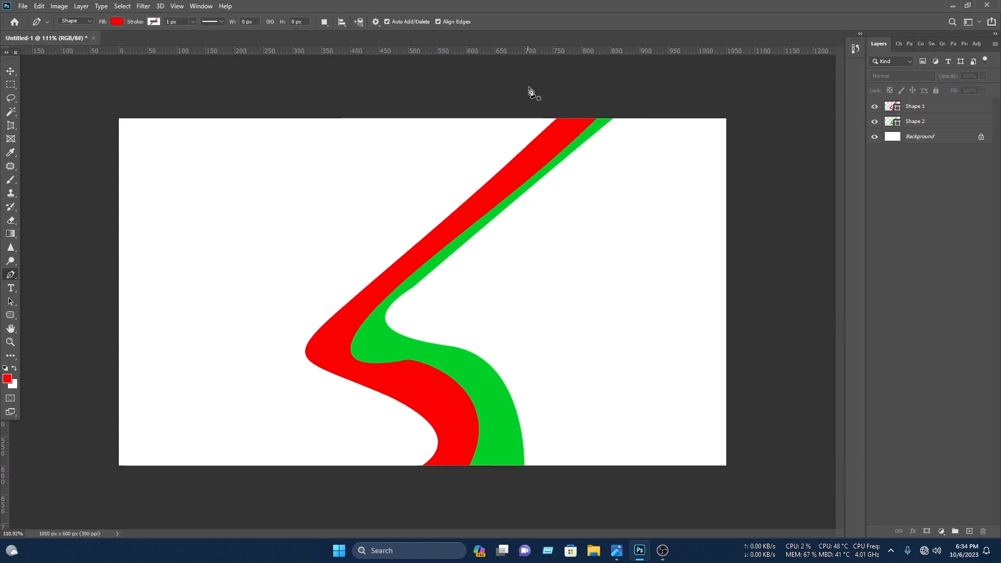
{"action": "left_click", "coordinate": [590, 112]}
{"action": "left_click_drag", "start_coordinate": [385, 347], "coordinate": [451, 393]}
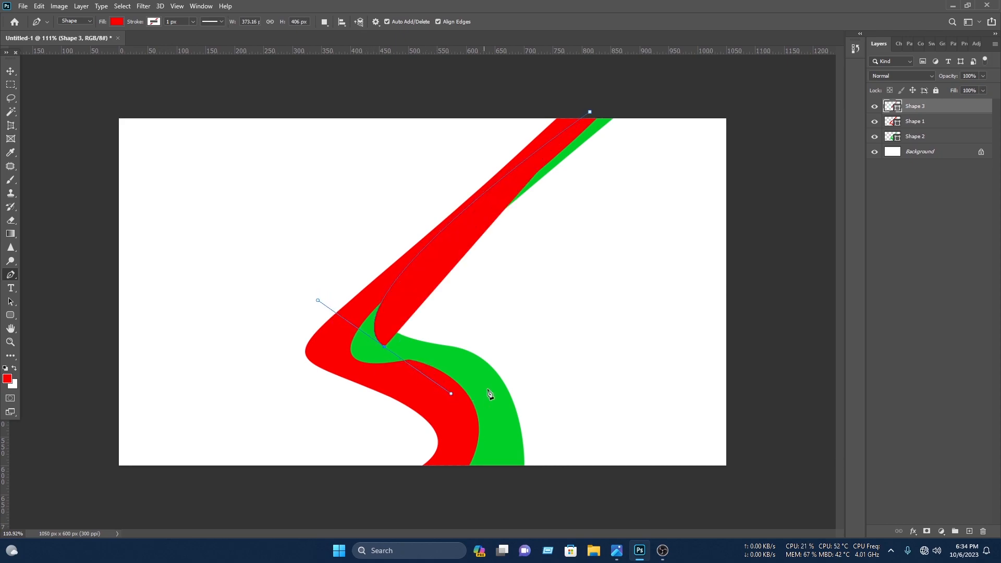
{"action": "left_click_drag", "start_coordinate": [473, 476], "coordinate": [430, 509]}
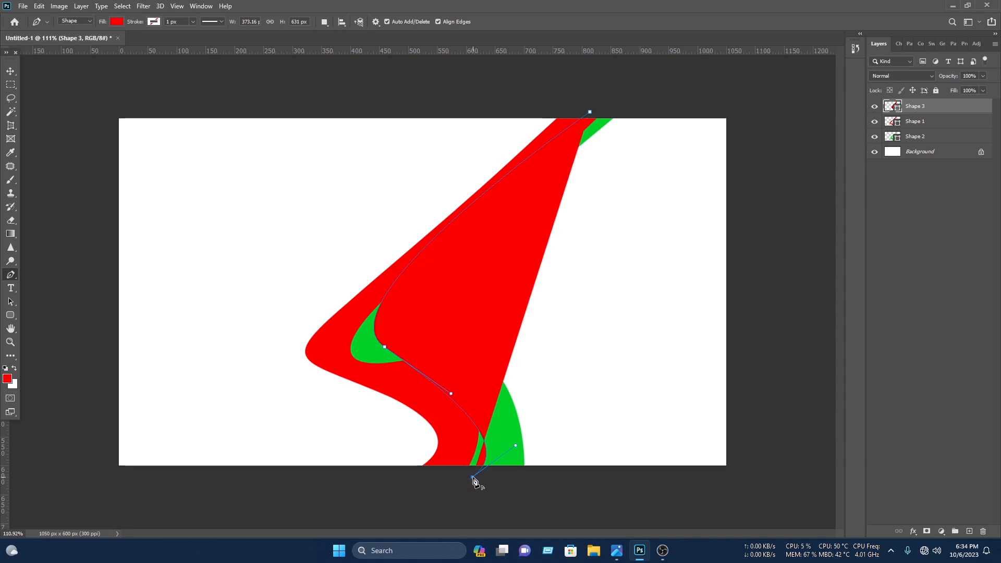
{"action": "left_click", "coordinate": [77, 497]}
{"action": "left_click", "coordinate": [97, 100]}
{"action": "left_click", "coordinate": [585, 85]}
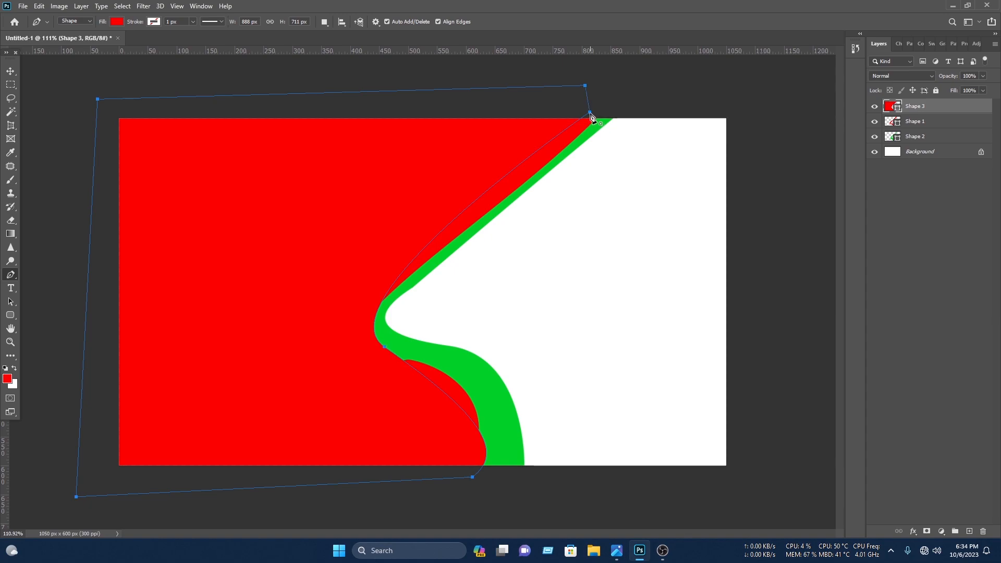
- Fill the large left shape with black and place its layer beneath the red and green bands
{"action": "left_click", "coordinate": [116, 26]}
{"action": "left_click", "coordinate": [107, 77]}
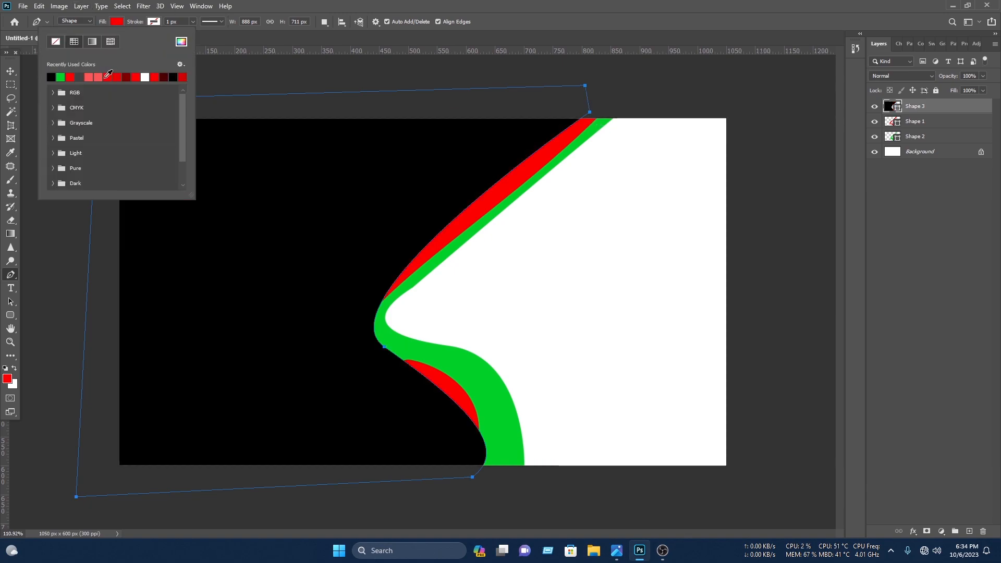
{"action": "left_click", "coordinate": [9, 74]}
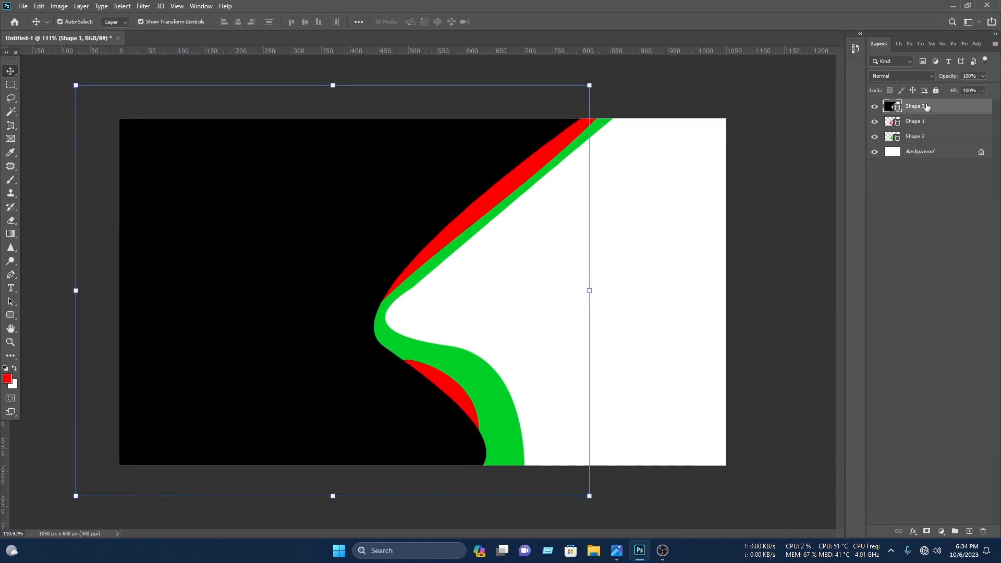
{"action": "left_click_drag", "start_coordinate": [930, 111], "coordinate": [920, 141]}
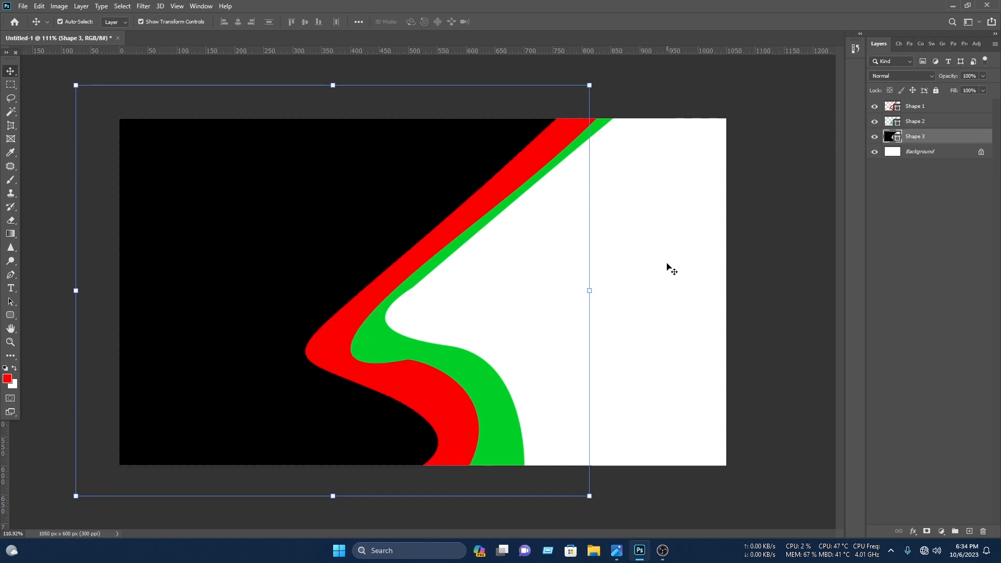
- Draw a closed black Pen shape over the canvas's upper-right corner with a wavy lower-left edge
{"action": "key", "text": "p"}
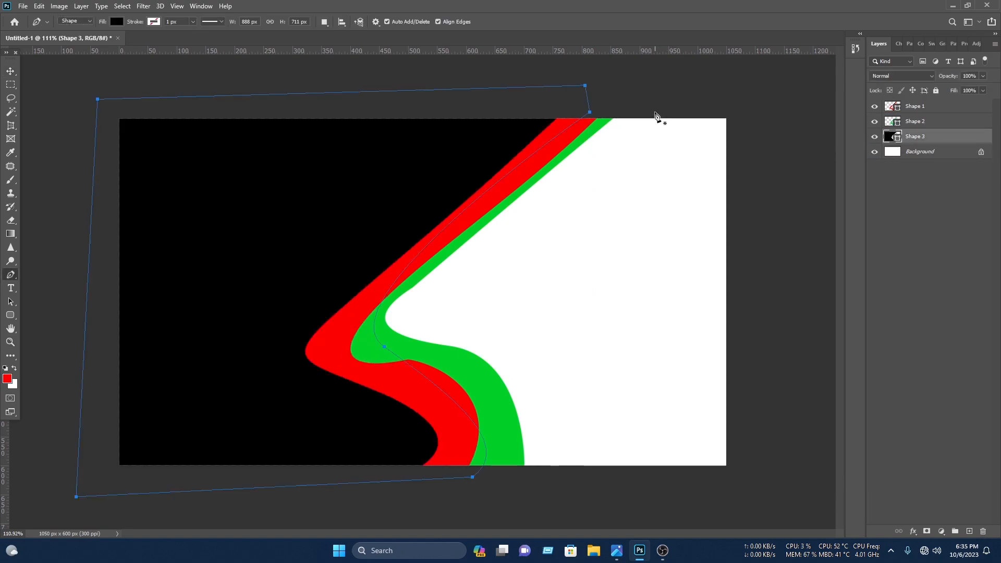
{"action": "left_click", "coordinate": [655, 112]}
{"action": "left_click_drag", "start_coordinate": [661, 160], "coordinate": [698, 152]}
{"action": "left_click_drag", "start_coordinate": [736, 211], "coordinate": [743, 296]}
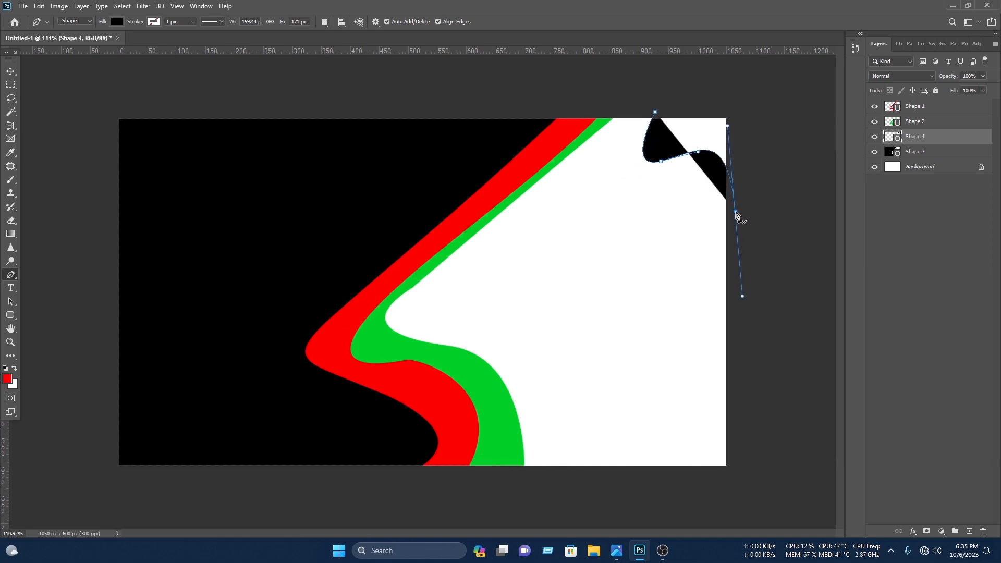
{"action": "left_click", "coordinate": [736, 212]}
{"action": "left_click", "coordinate": [782, 94]}
{"action": "left_click", "coordinate": [676, 66]}
- Move the black corner shape slightly down and to the left
{"action": "key", "text": "v"}
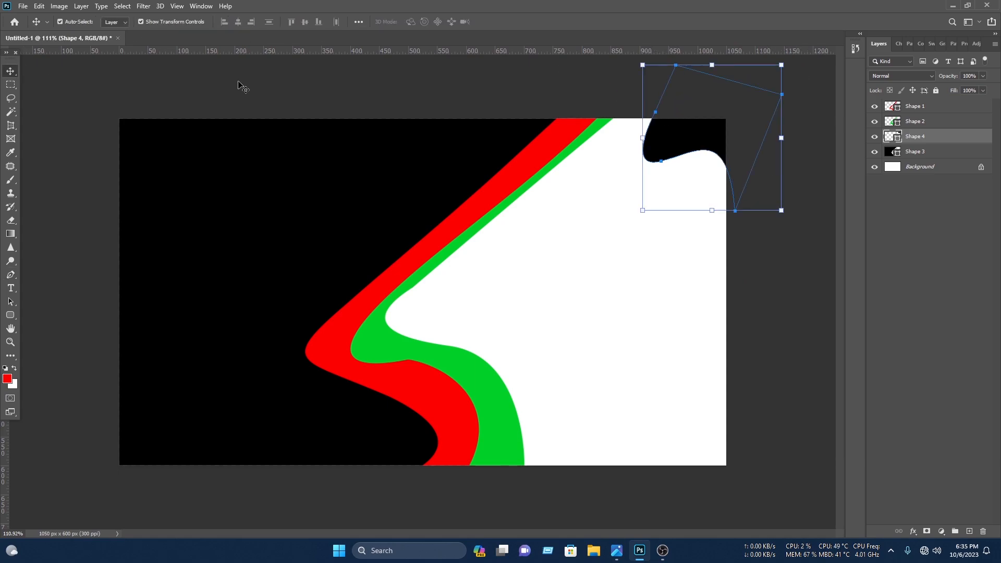
{"action": "left_click_drag", "start_coordinate": [696, 127], "coordinate": [690, 140]}
{"action": "left_click", "coordinate": [833, 162]}
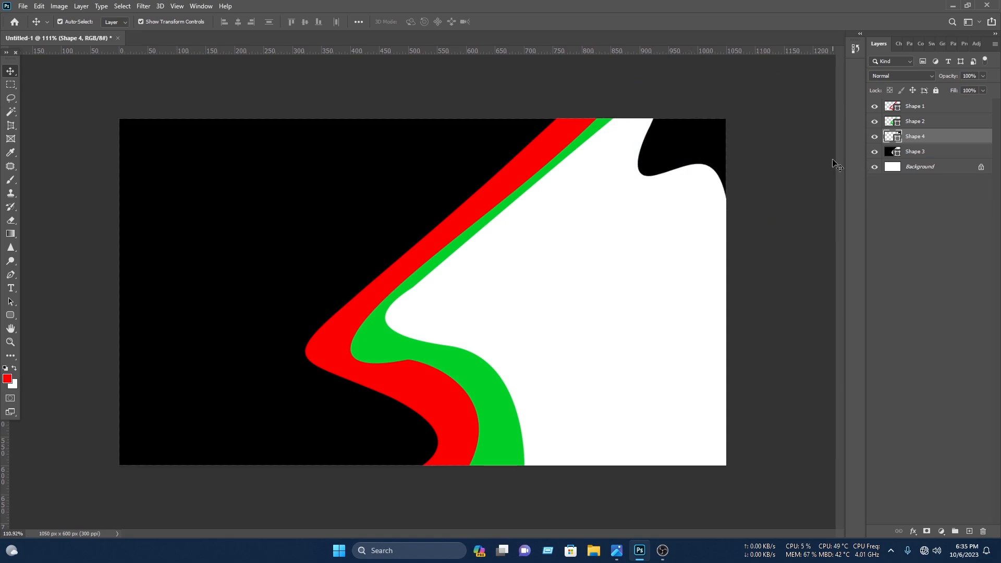
- Duplicate the black corner shape slightly up and to the right, and recolor the copy with the band's green, 00cf27
{"action": "left_click", "coordinate": [681, 146]}
{"action": "mouse_move", "coordinate": [682, 148]}
{"action": "left_mouse_down", "text": "alt"}
{"action": "mouse_move", "coordinate": [686, 127]}
{"action": "mouse_move", "coordinate": [695, 137]}
{"action": "left_mouse_up", "text": "alt"}
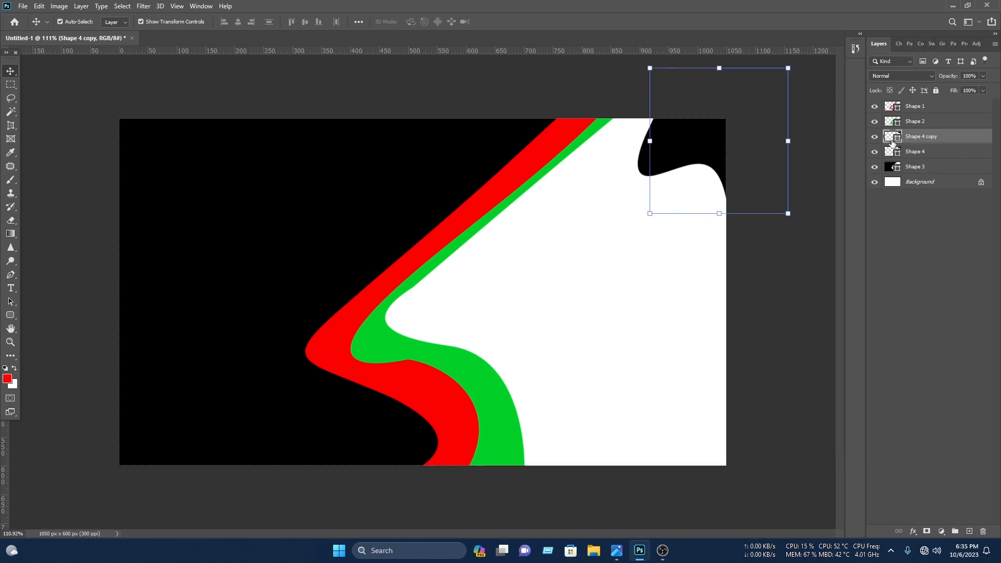
{"action": "double_click", "coordinate": [892, 137]}
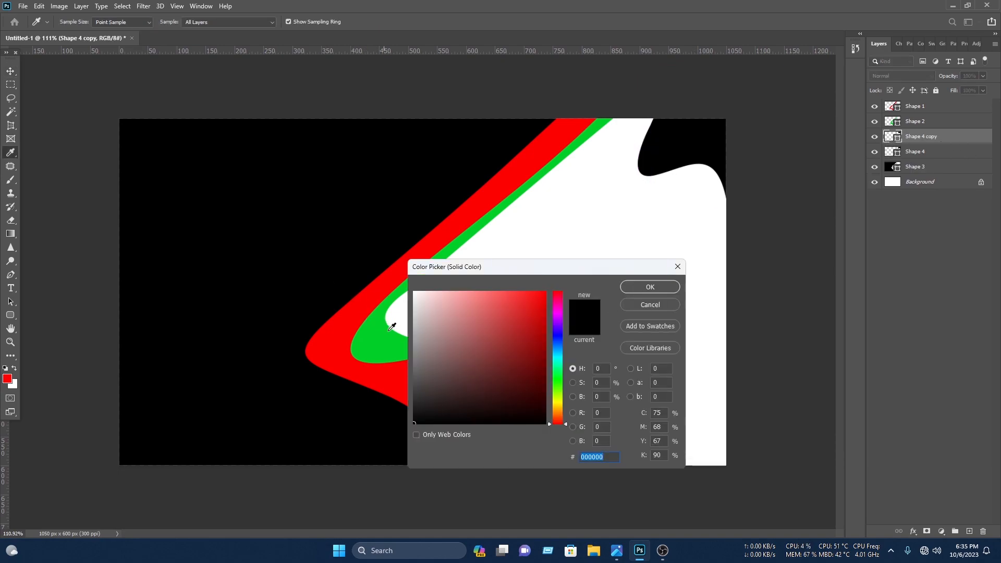
{"action": "left_click", "coordinate": [394, 332]}
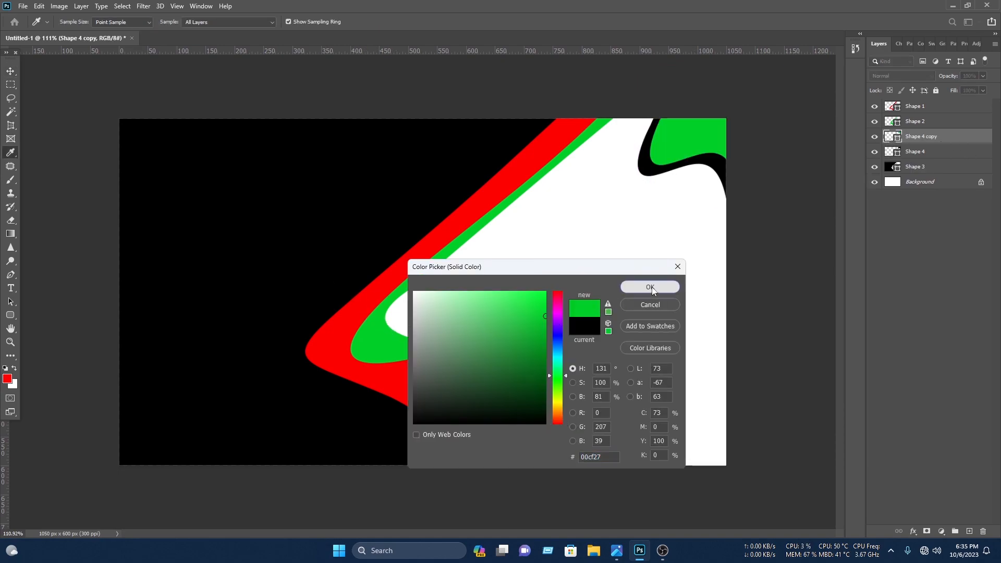
{"action": "left_click", "coordinate": [652, 290]}
- Move the black and green corner shapes together to the canvas's lower-right corner, rotating them so their wavy edge faces inward
{"action": "left_click", "coordinate": [698, 142], "text": "shift"}
{"action": "left_click", "coordinate": [699, 143], "text": "shift"}
{"action": "left_click", "coordinate": [707, 159], "text": "shift"}
{"action": "left_click_drag", "start_coordinate": [707, 160], "coordinate": [695, 357]}
{"action": "left_click_drag", "start_coordinate": [784, 428], "coordinate": [593, 392]}
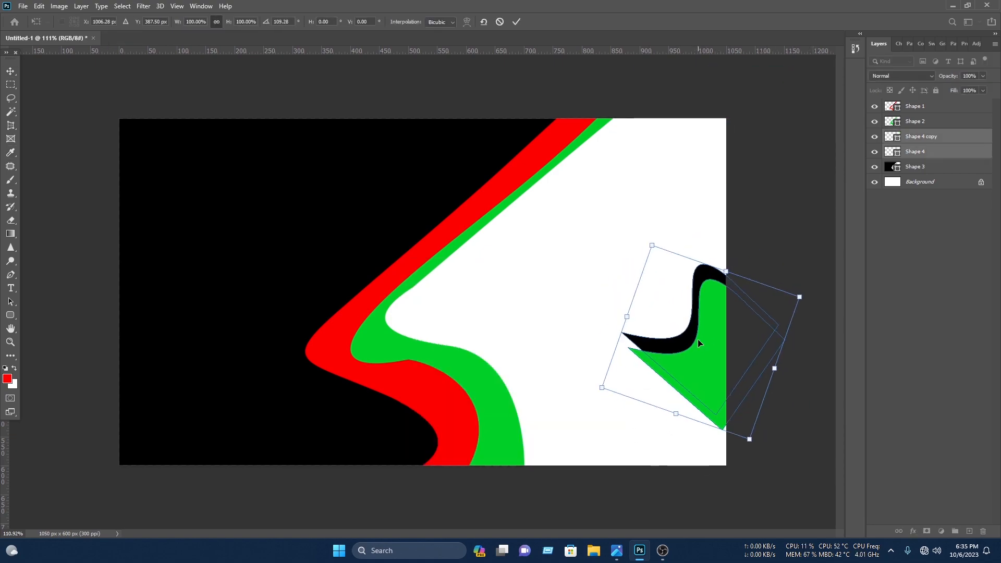
{"action": "left_click_drag", "start_coordinate": [683, 361], "coordinate": [677, 496]}
{"action": "left_click_drag", "start_coordinate": [807, 437], "coordinate": [786, 402]}
{"action": "left_click_drag", "start_coordinate": [693, 479], "coordinate": [699, 452]}
{"action": "key", "text": "Return"}
{"action": "left_click", "coordinate": [737, 401]}
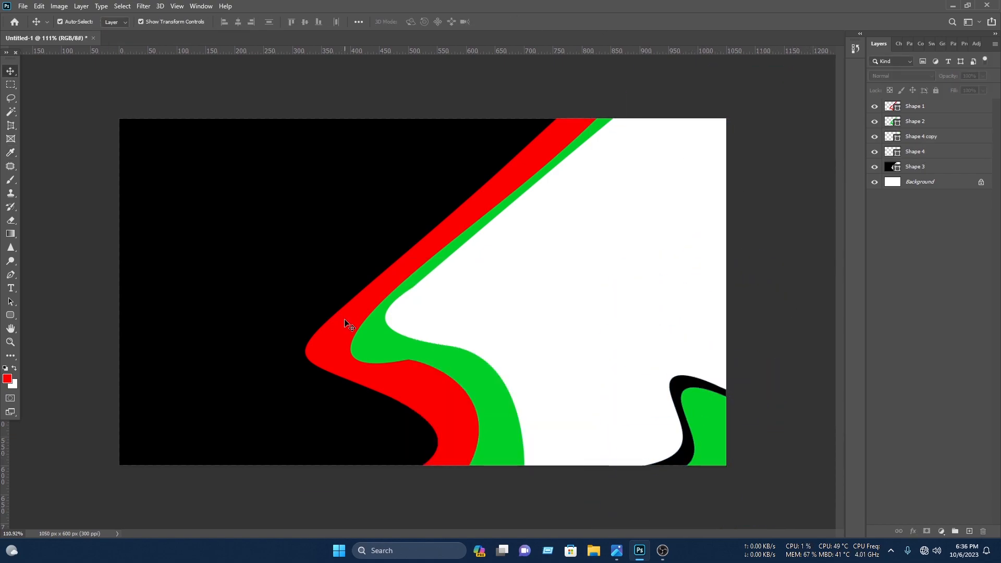
- Apply a linear red-to-dark-red gradient overlay at 90° to the red band, with 100% opacity and scale
{"action": "left_click", "coordinate": [348, 326]}
{"action": "right_click", "coordinate": [918, 108]}
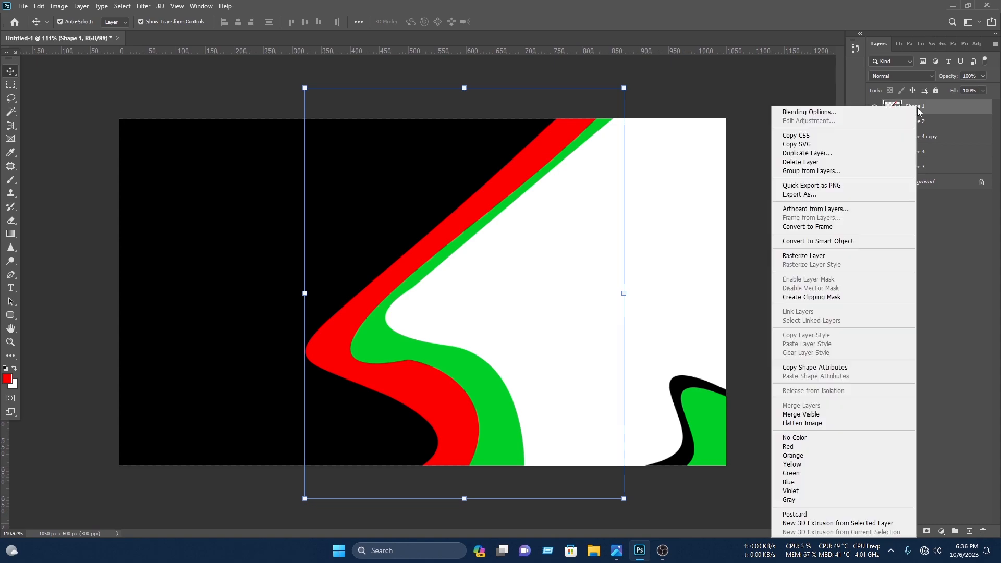
{"action": "left_click", "coordinate": [897, 114]}
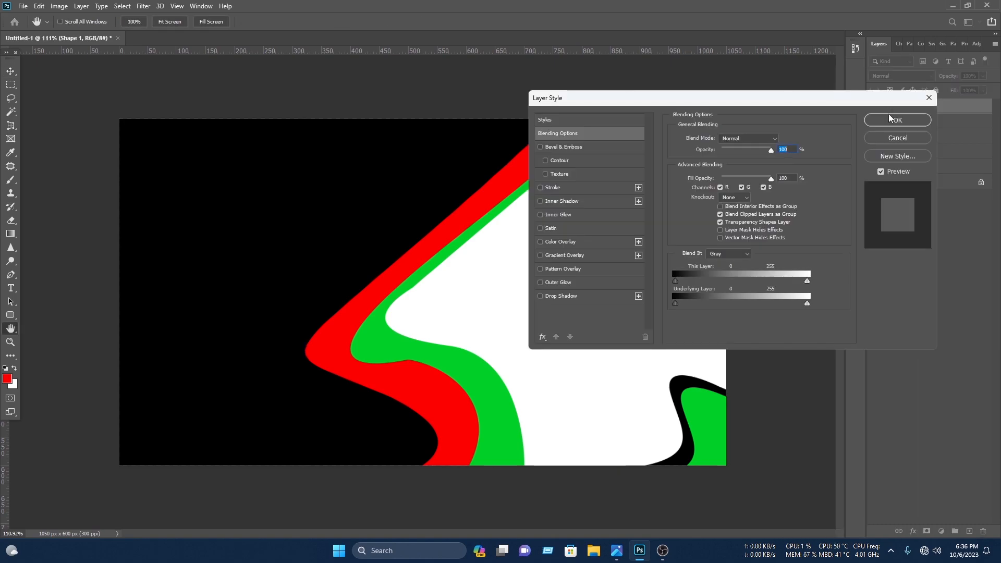
{"action": "left_click", "coordinate": [594, 255]}
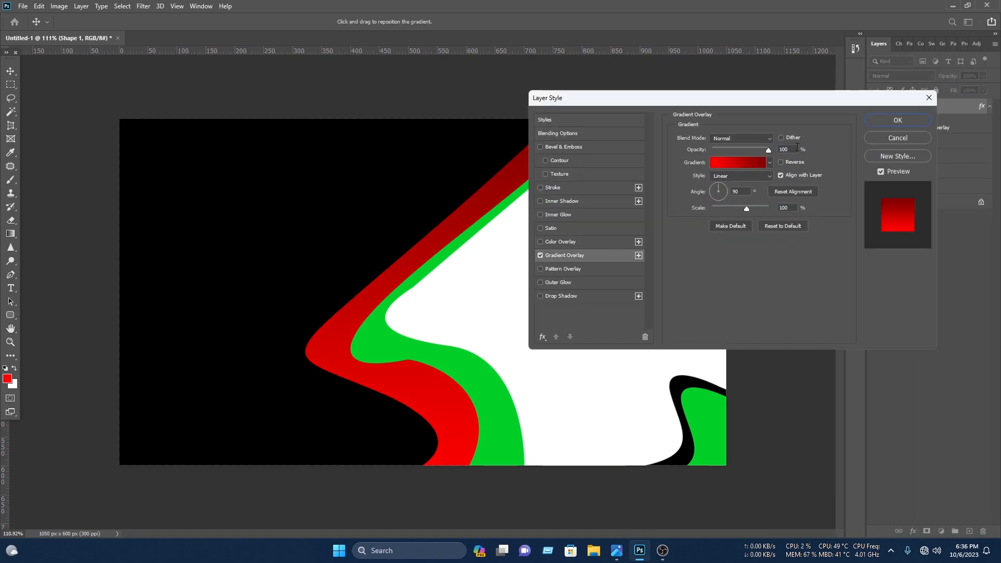
{"action": "left_click", "coordinate": [898, 120]}
{"action": "left_click", "coordinate": [565, 292]}
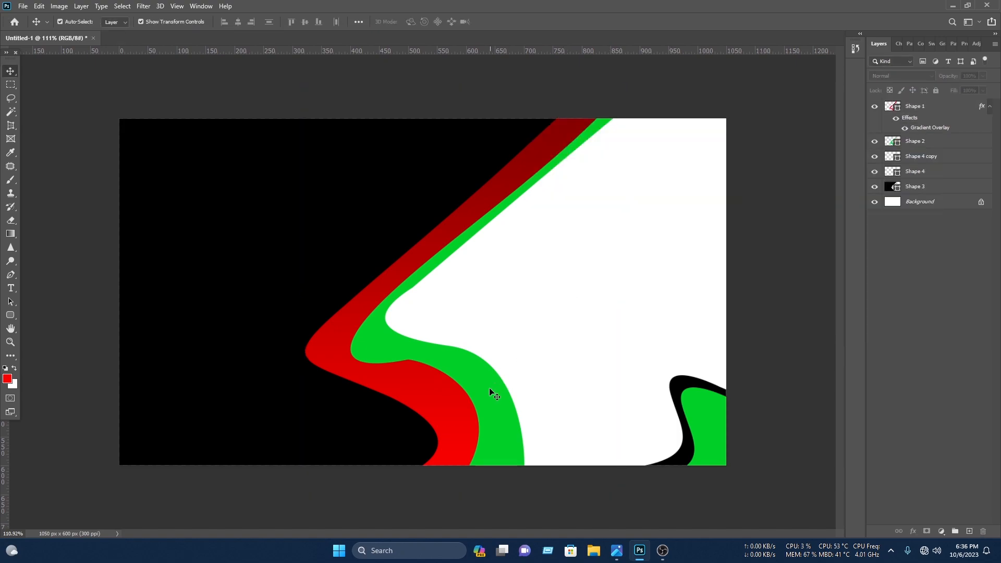
- Add a reversed linear gradient overlay to the green band and set its dark red color stop to ff4747
{"action": "right_click", "coordinate": [914, 140]}
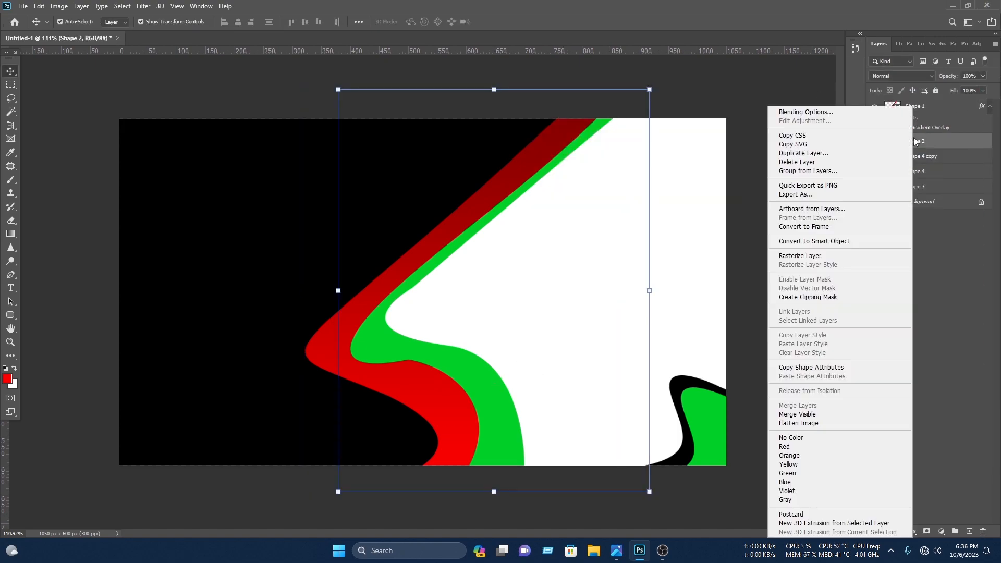
{"action": "left_click", "coordinate": [862, 115]}
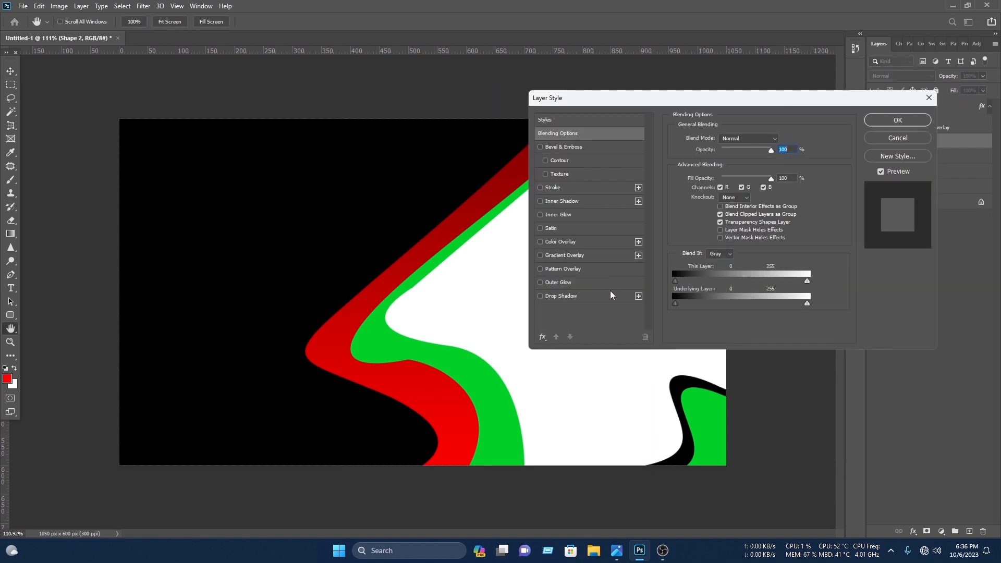
{"action": "left_click", "coordinate": [593, 255]}
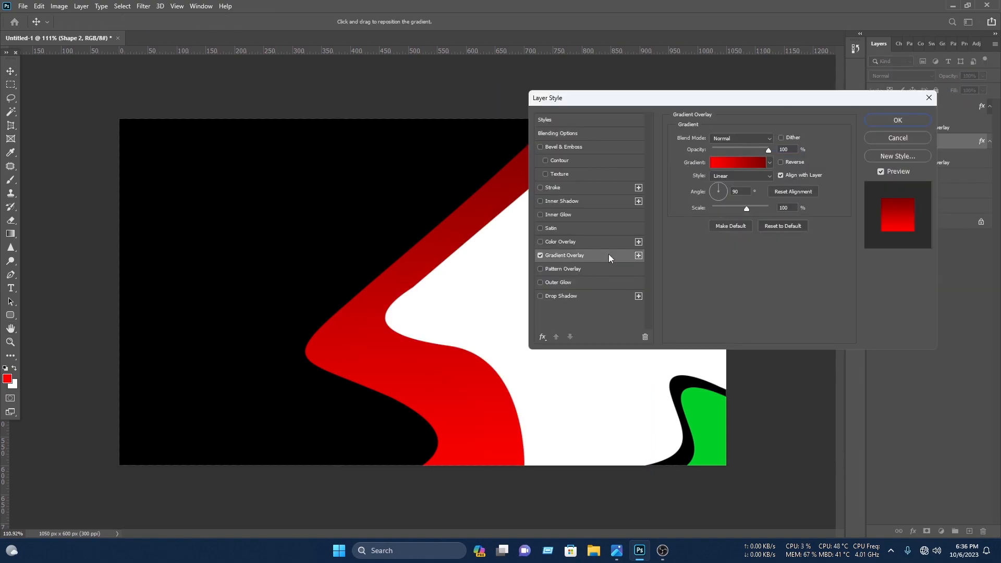
{"action": "left_click", "coordinate": [793, 162]}
{"action": "left_click", "coordinate": [743, 166]}
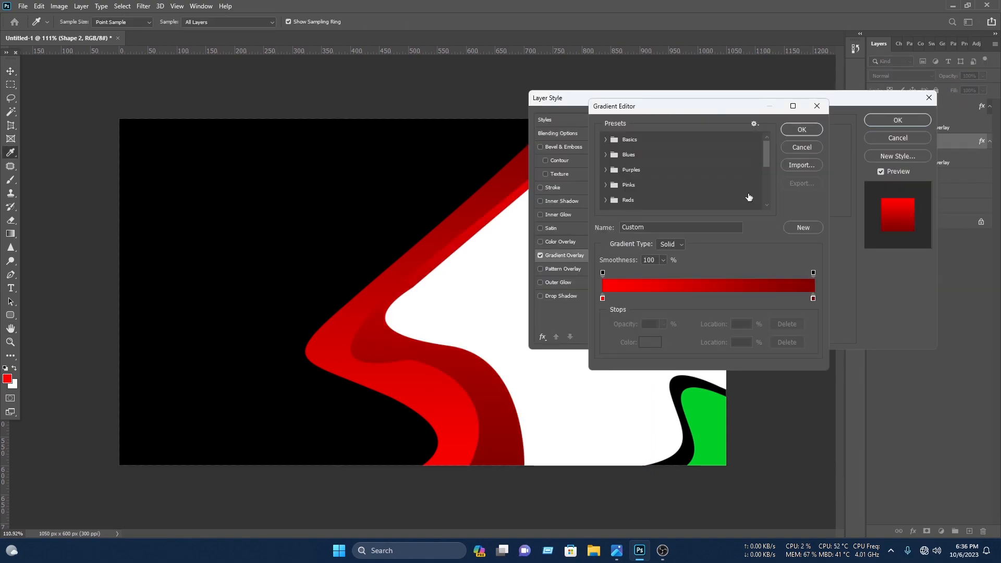
{"action": "left_click", "coordinate": [814, 298]}
{"action": "left_click", "coordinate": [647, 343]}
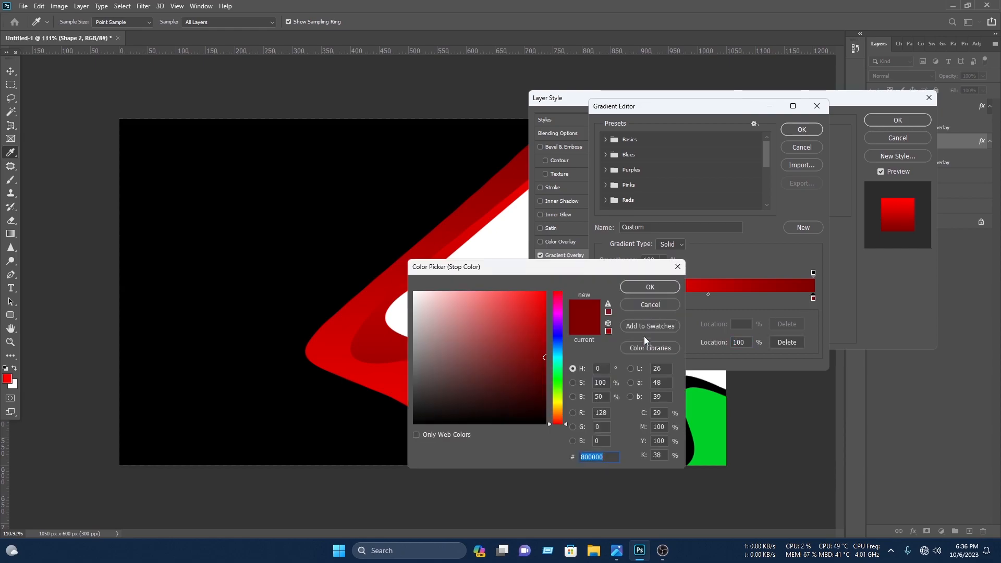
{"action": "type", "text": "ff4747"}
{"action": "left_click_drag", "start_coordinate": [528, 269], "coordinate": [753, 256]}
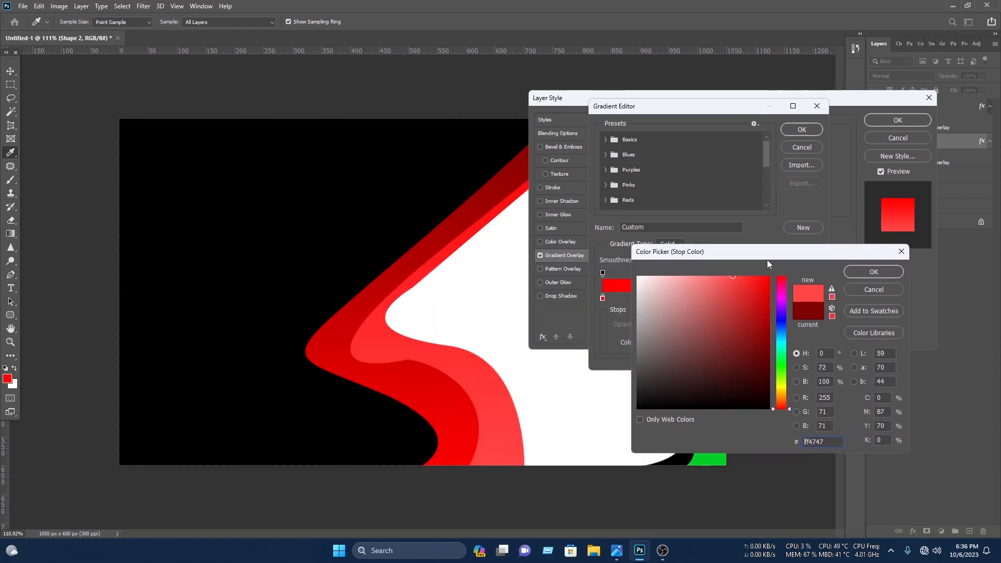
{"action": "left_click", "coordinate": [880, 274]}
- Try cb0000 for the gradient's bright red stop and apply the gradient overlay to the inner band
{"action": "left_click", "coordinate": [603, 298]}
{"action": "left_click", "coordinate": [650, 343]}
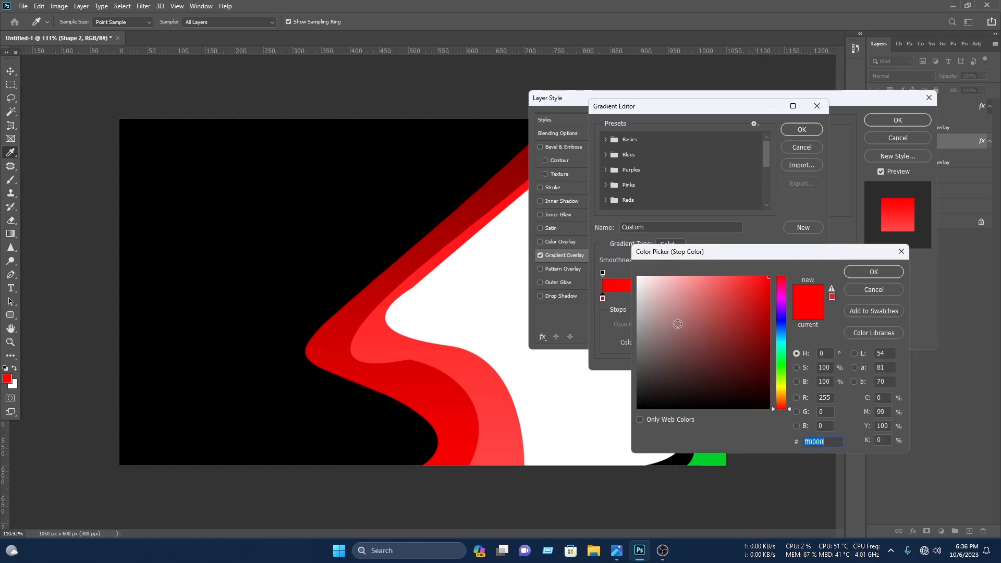
{"action": "left_click", "coordinate": [768, 310]}
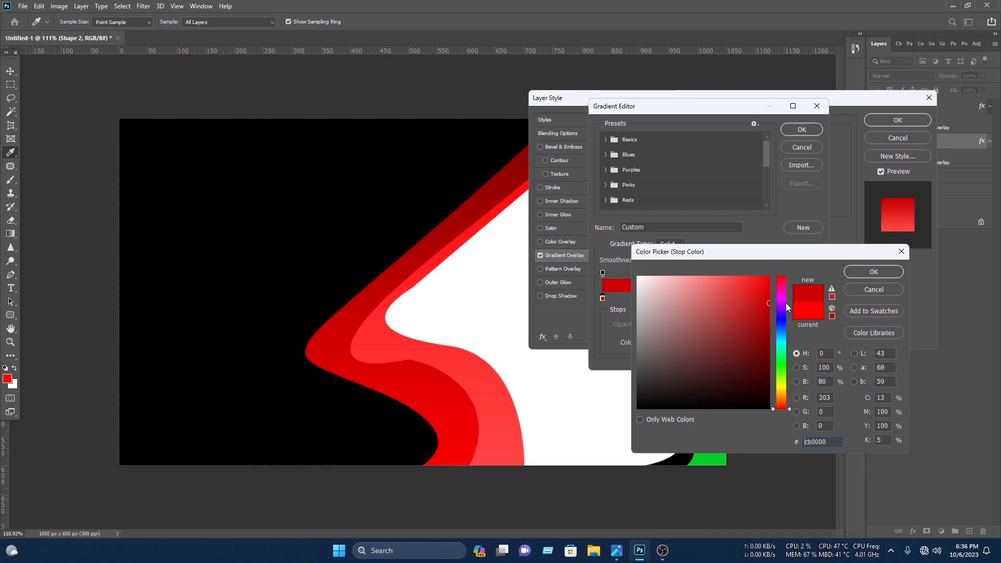
{"action": "left_click", "coordinate": [874, 272]}
{"action": "left_click", "coordinate": [803, 129]}
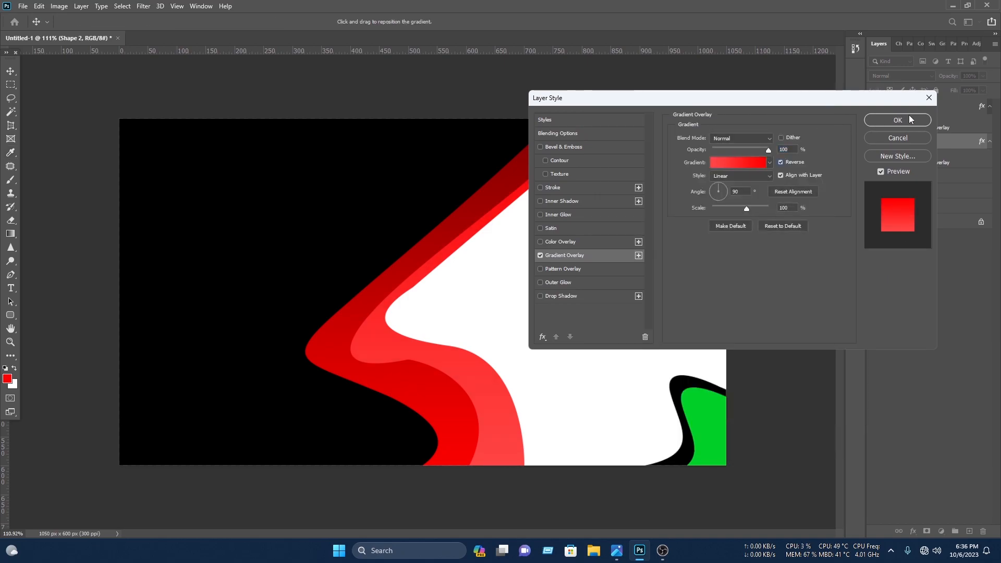
{"action": "left_click", "coordinate": [897, 120]}
{"action": "left_click", "coordinate": [711, 276]}
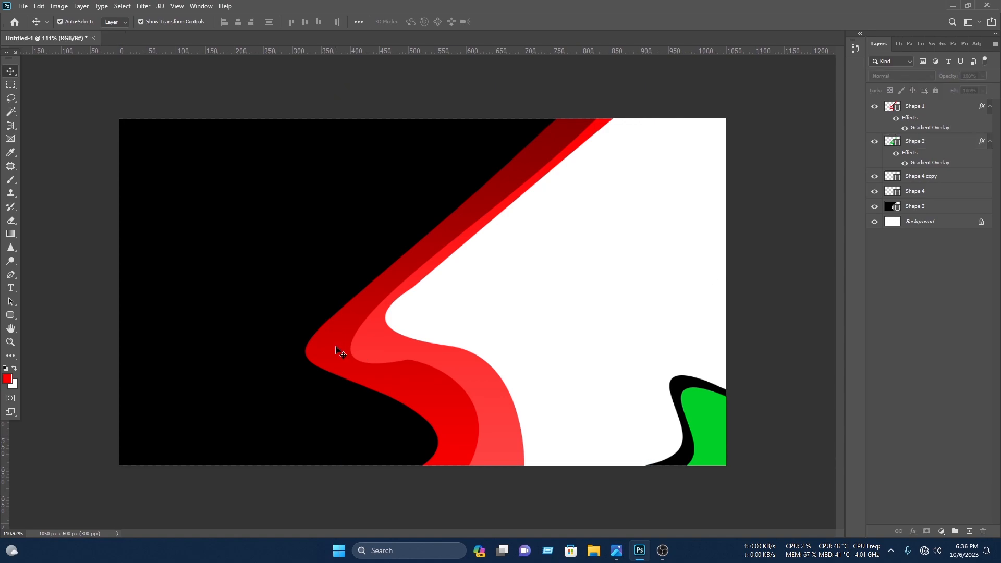
- Add a black Multiply drop shadow at 78% opacity to the outer red band, slightly increasing its size and distance
{"action": "left_click", "coordinate": [340, 352]}
{"action": "right_click", "coordinate": [930, 113]}
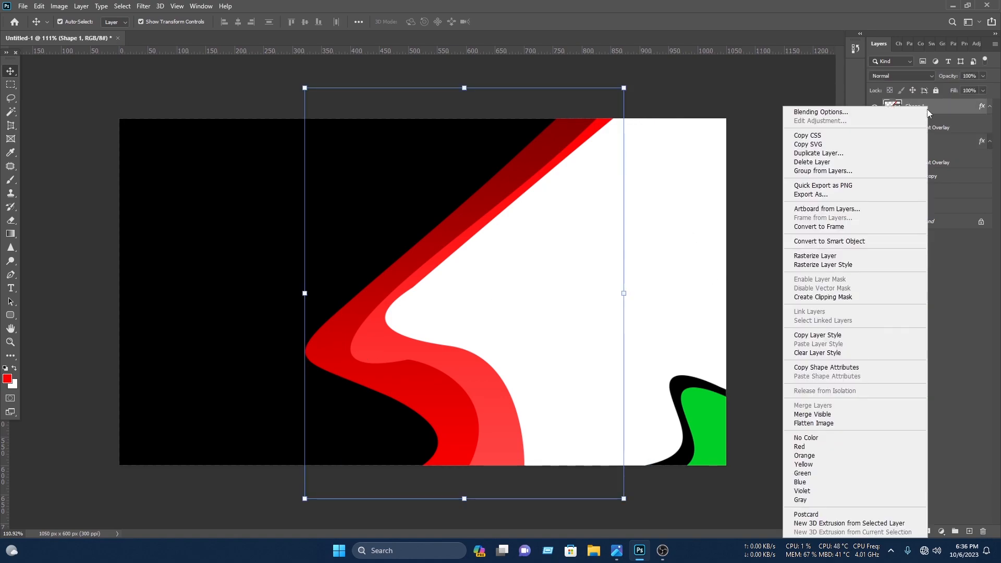
{"action": "left_click", "coordinate": [900, 110]}
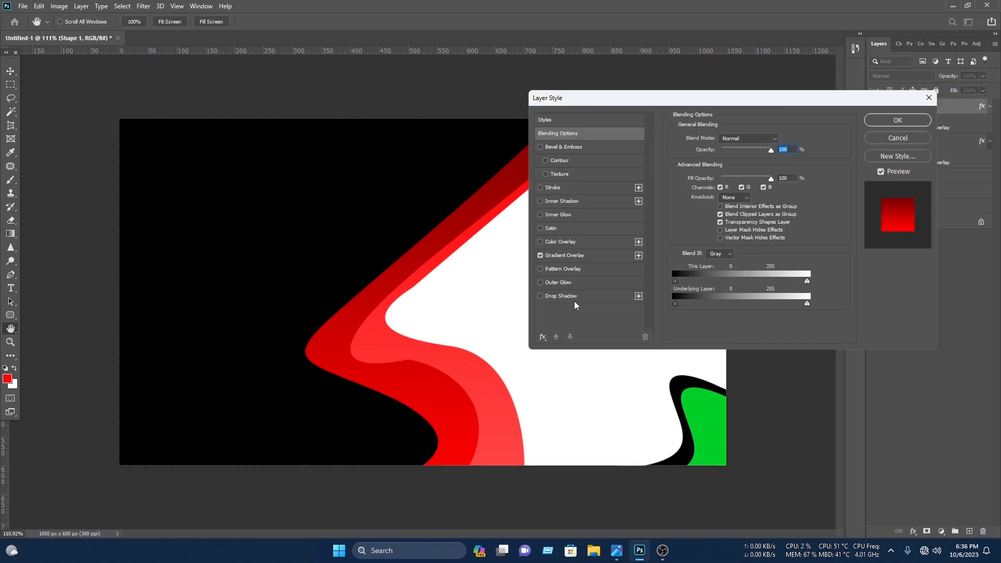
{"action": "left_click", "coordinate": [569, 298]}
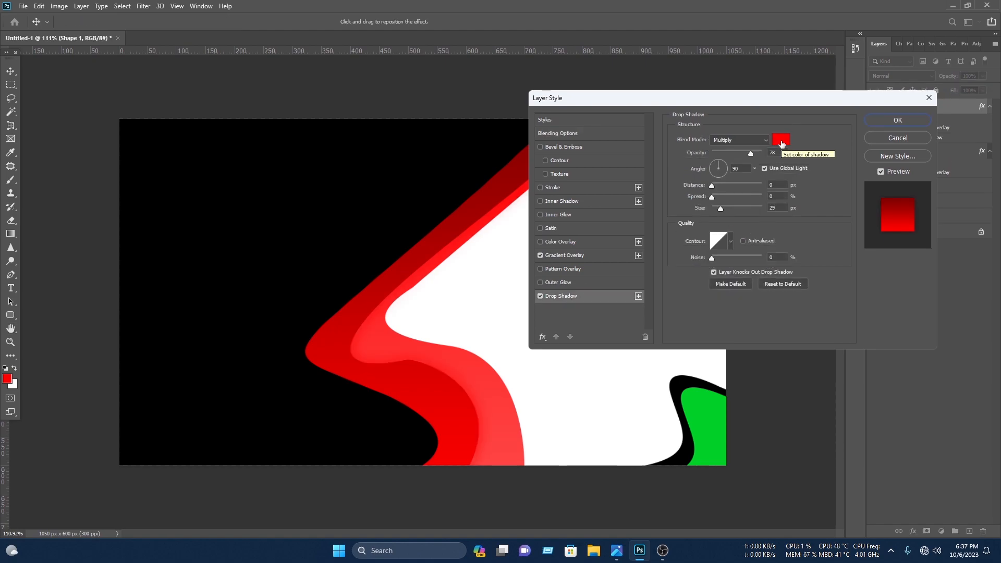
{"action": "left_click", "coordinate": [781, 140]}
{"action": "left_click_drag", "start_coordinate": [737, 380], "coordinate": [842, 472]}
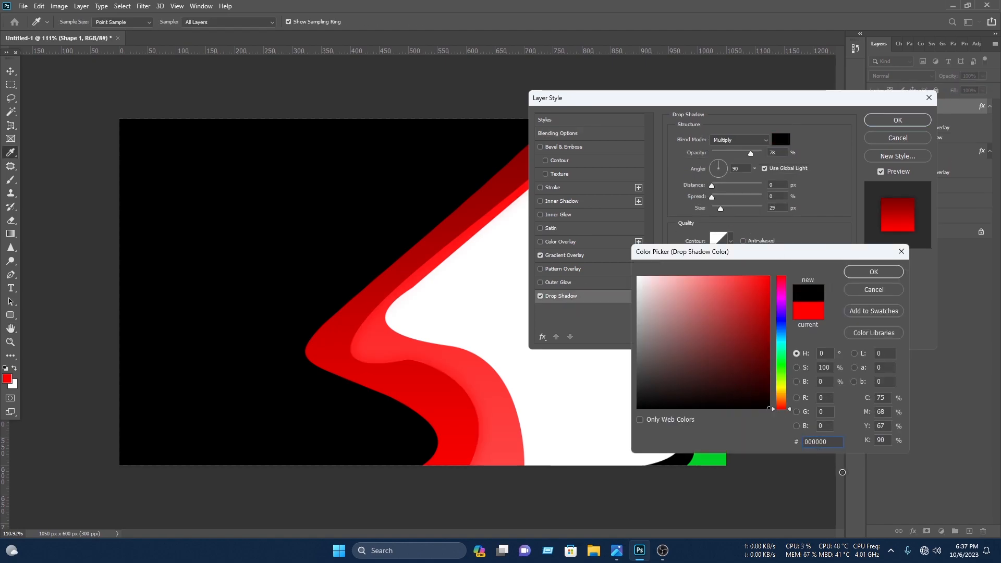
{"action": "left_click", "coordinate": [879, 273]}
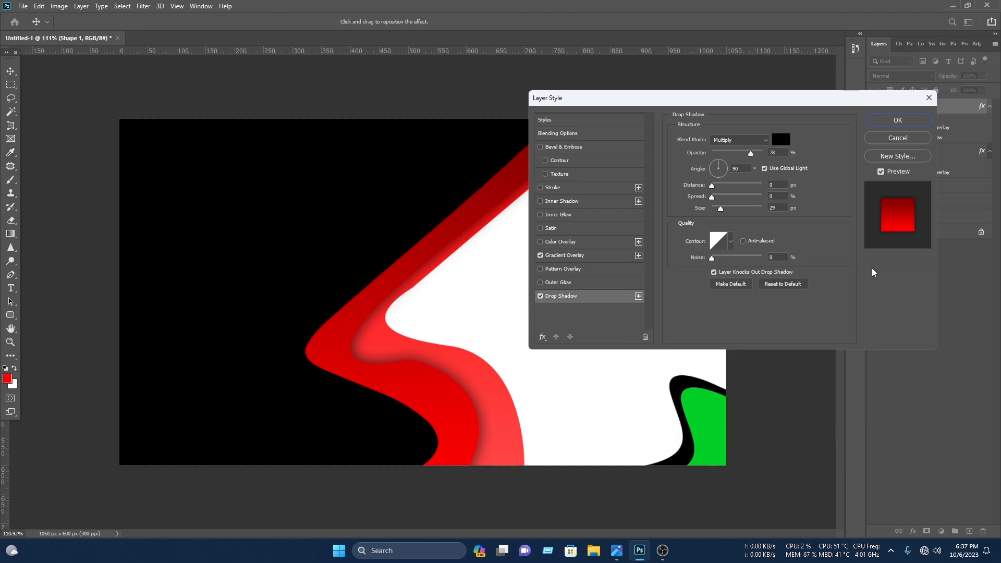
{"action": "mouse_move", "coordinate": [721, 211]}
{"action": "left_mouse_down"}
{"action": "mouse_move", "coordinate": [707, 212]}
{"action": "mouse_move", "coordinate": [723, 212]}
{"action": "left_mouse_up"}
{"action": "left_click_drag", "start_coordinate": [714, 187], "coordinate": [716, 188]}
{"action": "left_click", "coordinate": [910, 125]}
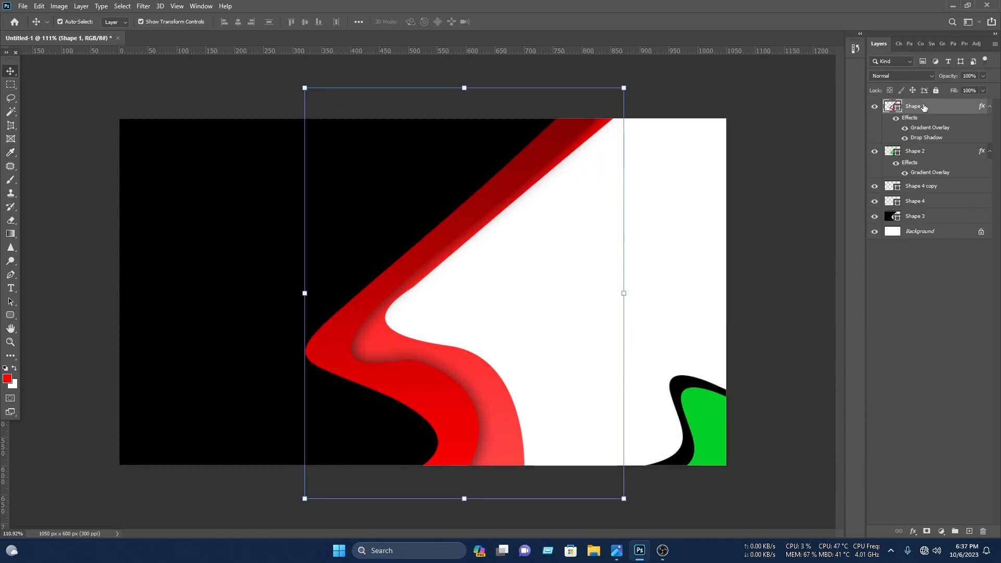
- Copy the outer red band's layer style onto the green corner shape
{"action": "right_click", "coordinate": [925, 108]}
{"action": "right_click", "coordinate": [796, 353]}
{"action": "left_click", "coordinate": [824, 335]}
{"action": "left_click", "coordinate": [735, 313]}
{"action": "left_click", "coordinate": [710, 438]}
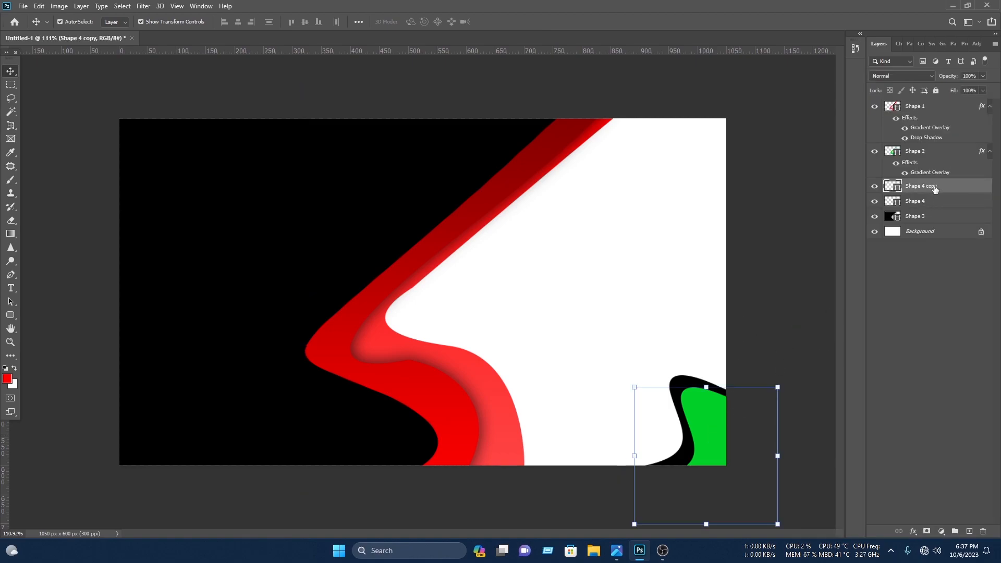
{"action": "right_click", "coordinate": [936, 189]}
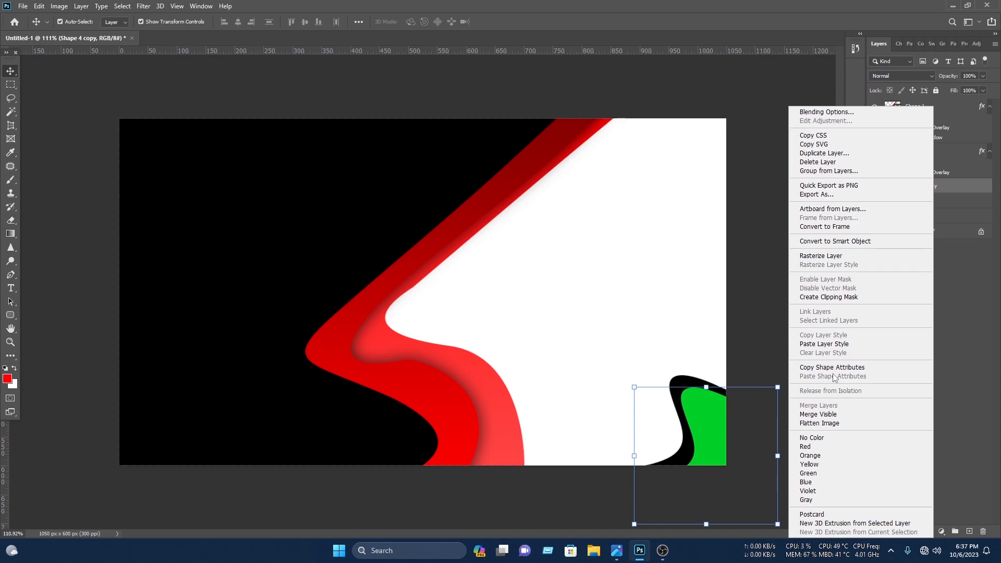
{"action": "left_click", "coordinate": [835, 344]}
{"action": "left_click", "coordinate": [699, 342]}
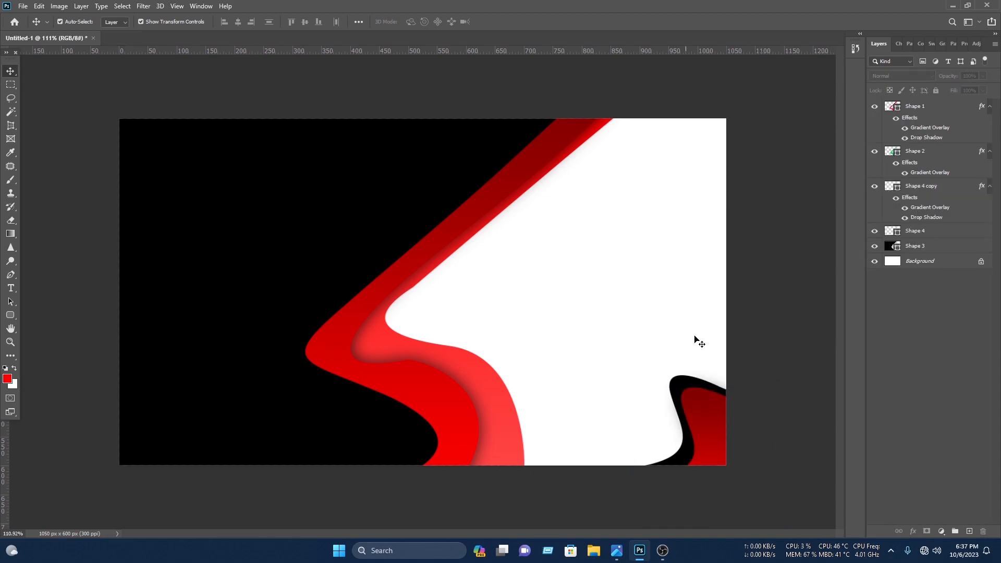
- Copy the inner lighter red band's layer style onto the black corner shape
{"action": "left_click", "coordinate": [493, 399]}
{"action": "right_click", "coordinate": [927, 157]}
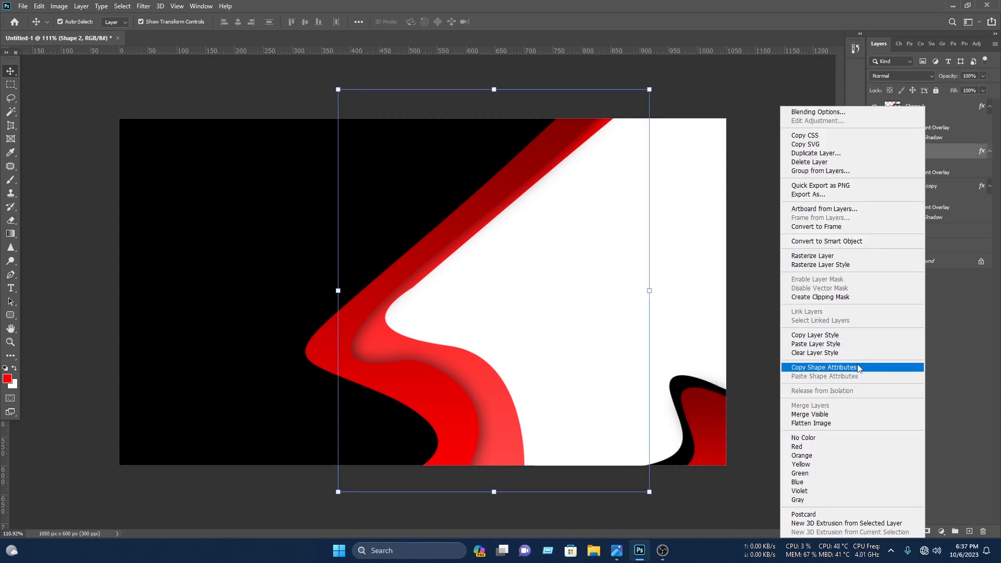
{"action": "left_click", "coordinate": [804, 343]}
{"action": "left_click", "coordinate": [808, 349]}
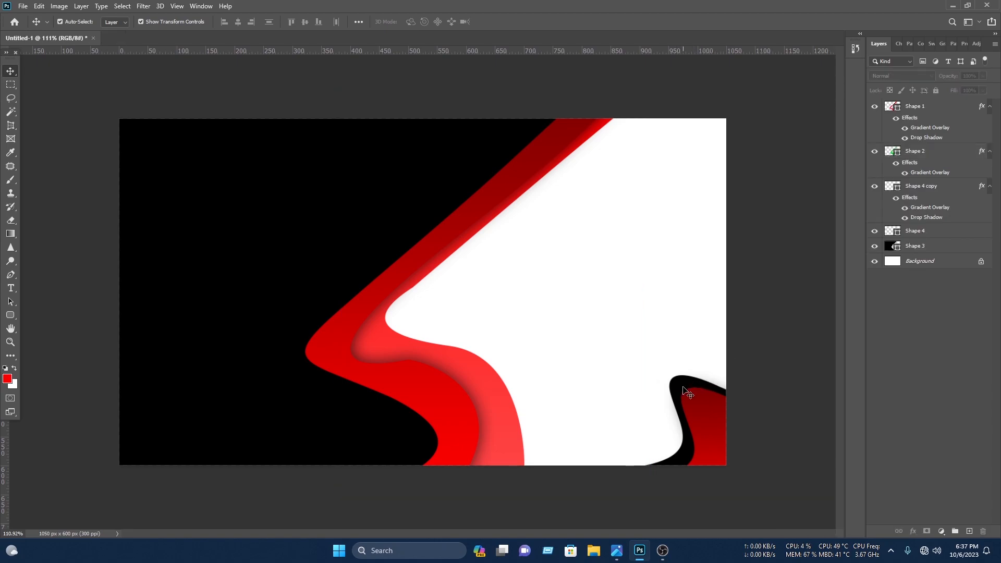
{"action": "left_click", "coordinate": [685, 391]}
{"action": "right_click", "coordinate": [950, 233]}
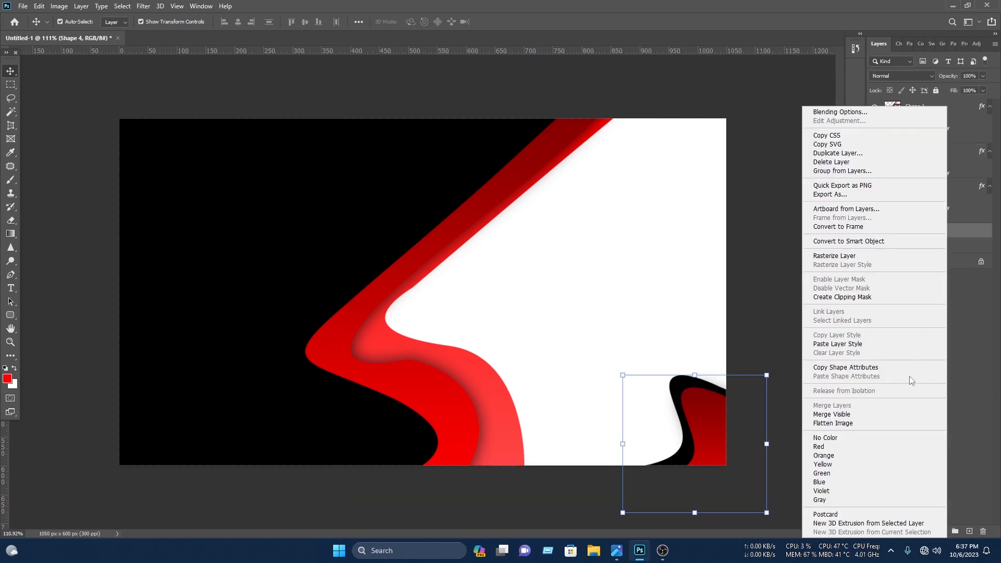
{"action": "left_click", "coordinate": [840, 344]}
{"action": "left_click", "coordinate": [798, 333]}
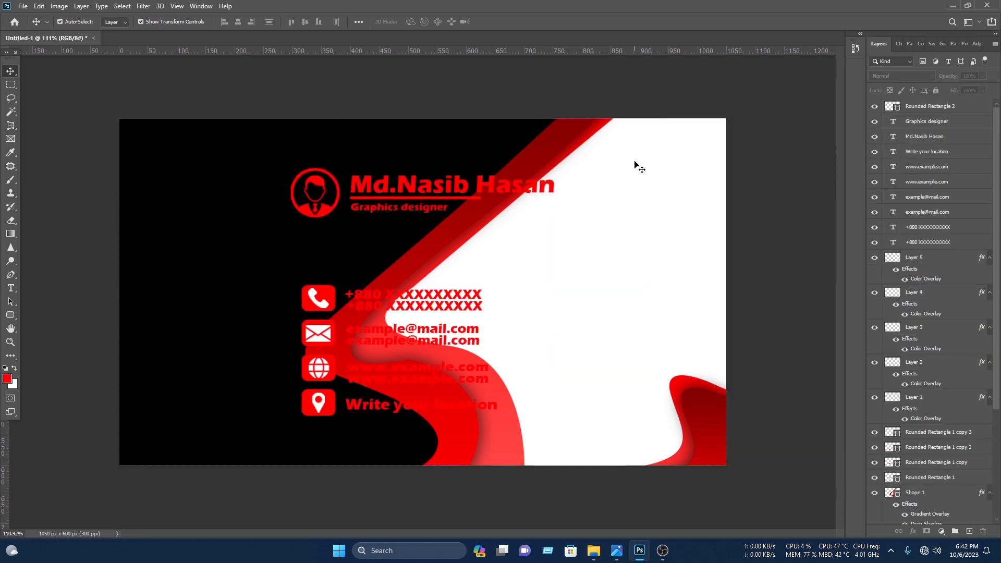
- Lock the layers of the curved bands, the black area and the lower-right corner shapes
{"action": "left_click_drag", "start_coordinate": [635, 160], "coordinate": [544, 75]}
{"action": "left_click", "coordinate": [936, 90]}
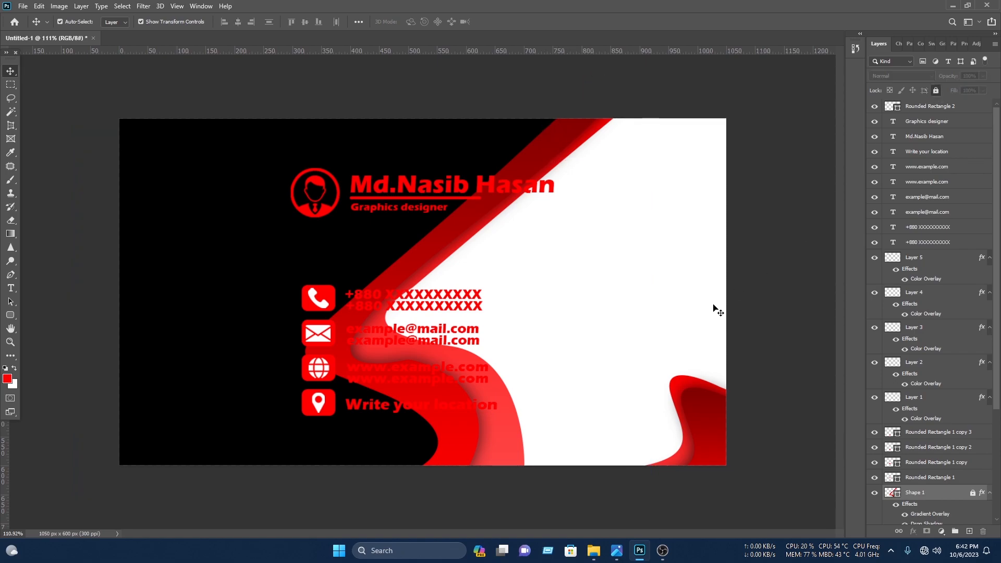
{"action": "left_click_drag", "start_coordinate": [669, 367], "coordinate": [750, 453]}
{"action": "left_click", "coordinate": [936, 91]}
- Move the name header and contact details onto the black area and scale down the contact block
{"action": "left_click_drag", "start_coordinate": [534, 436], "coordinate": [325, 121]}
{"action": "left_click_drag", "start_coordinate": [390, 174], "coordinate": [259, 152]}
{"action": "left_click_drag", "start_coordinate": [284, 430], "coordinate": [163, 247]}
{"action": "left_click_drag", "start_coordinate": [356, 259], "coordinate": [362, 292]}
{"action": "left_click_drag", "start_coordinate": [290, 298], "coordinate": [260, 273]}
{"action": "left_click", "coordinate": [516, 22]}
- Scale down the header with the avatar icon, name and job title in the black area's upper-left part
{"action": "left_click_drag", "start_coordinate": [383, 206], "coordinate": [175, 157]}
{"action": "left_click_drag", "start_coordinate": [414, 166], "coordinate": [328, 162]}
{"action": "left_click", "coordinate": [516, 21]}
- Reposition the contact icons and text inside the black area below the name header
{"action": "left_click_drag", "start_coordinate": [287, 384], "coordinate": [163, 270]}
{"action": "left_click_drag", "start_coordinate": [211, 276], "coordinate": [216, 273]}
{"action": "left_click_drag", "start_coordinate": [143, 244], "coordinate": [287, 368]}
{"action": "left_click_drag", "start_coordinate": [234, 272], "coordinate": [229, 277]}
{"action": "left_click_drag", "start_coordinate": [143, 239], "coordinate": [282, 363]}
{"action": "mouse_move", "coordinate": [266, 282]}
{"action": "left_mouse_down"}
{"action": "mouse_move", "coordinate": [274, 252]}
{"action": "mouse_move", "coordinate": [271, 311]}
{"action": "mouse_move", "coordinate": [269, 301]}
{"action": "left_mouse_up"}
- Shift the name header slightly left and the contact block slightly up within the black area
{"action": "left_click_drag", "start_coordinate": [322, 192], "coordinate": [162, 159]}
{"action": "left_click_drag", "start_coordinate": [223, 167], "coordinate": [217, 167]}
{"action": "left_click", "coordinate": [207, 83]}
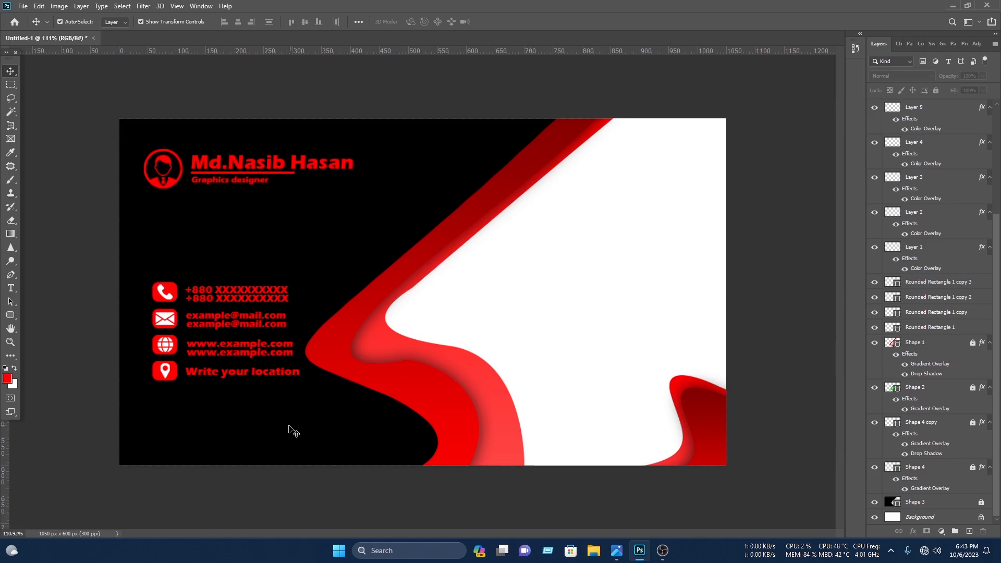
{"action": "left_click_drag", "start_coordinate": [276, 400], "coordinate": [209, 273]}
{"action": "left_click", "coordinate": [95, 130]}
- Open the logo image Screenshot 2023-02-18 141230.png from the Storage (F:) drive
{"action": "key", "text": "ctrl+o"}
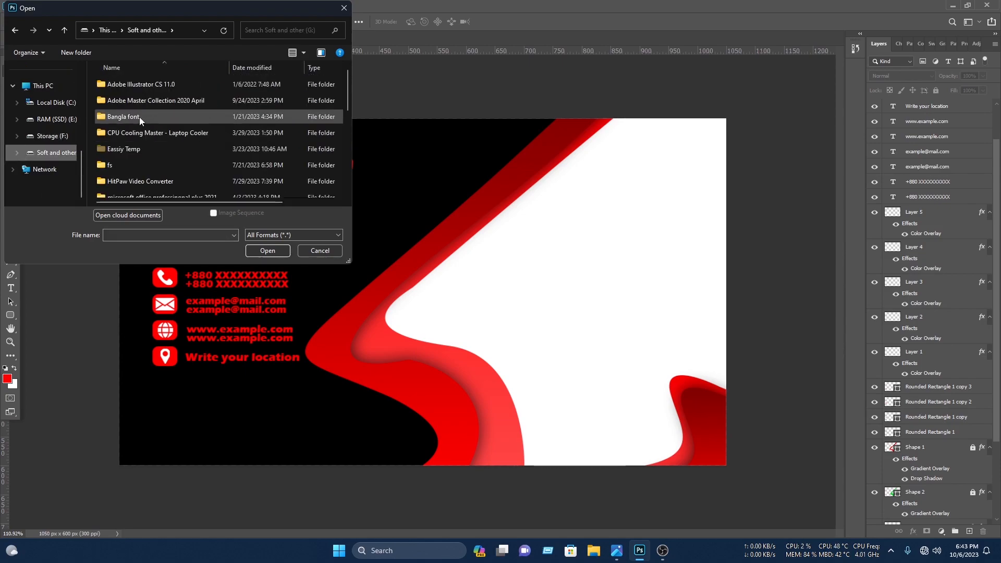
{"action": "scroll", "coordinate": [195, 140], "scroll_direction": "down", "scroll_amount": 3}
{"action": "double_click", "coordinate": [180, 111]}
{"action": "double_click", "coordinate": [166, 114]}
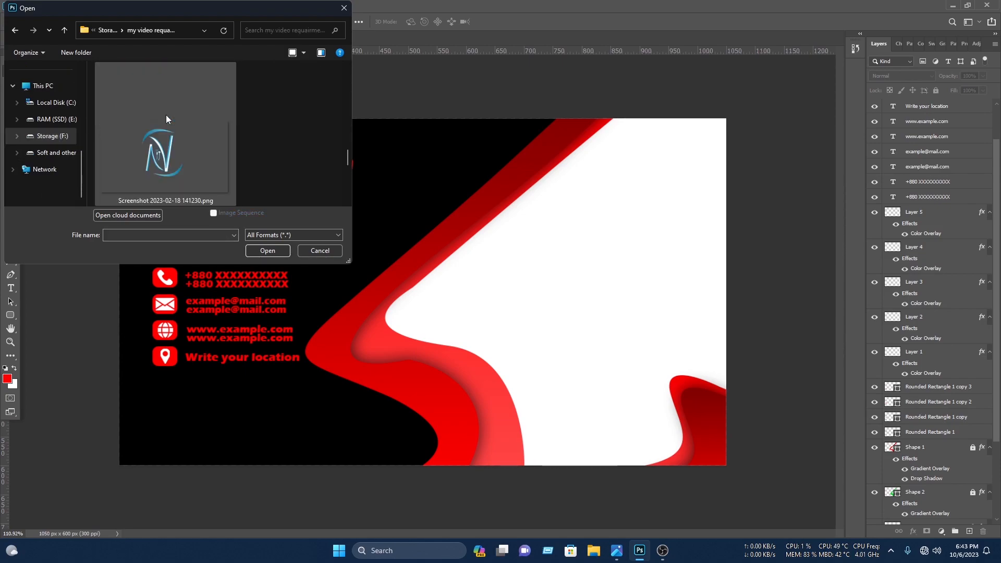
- Place the N logo in the middle of the card's white area and scale it down
{"action": "left_click_drag", "start_coordinate": [410, 236], "coordinate": [588, 235]}
{"action": "left_click_drag", "start_coordinate": [767, 290], "coordinate": [580, 290]}
{"action": "left_click_drag", "start_coordinate": [492, 290], "coordinate": [614, 265]}
{"action": "left_click_drag", "start_coordinate": [700, 267], "coordinate": [610, 275]}
{"action": "left_click_drag", "start_coordinate": [566, 276], "coordinate": [560, 307]}
{"action": "left_click_drag", "start_coordinate": [604, 298], "coordinate": [610, 299]}
{"action": "left_click", "coordinate": [701, 282]}
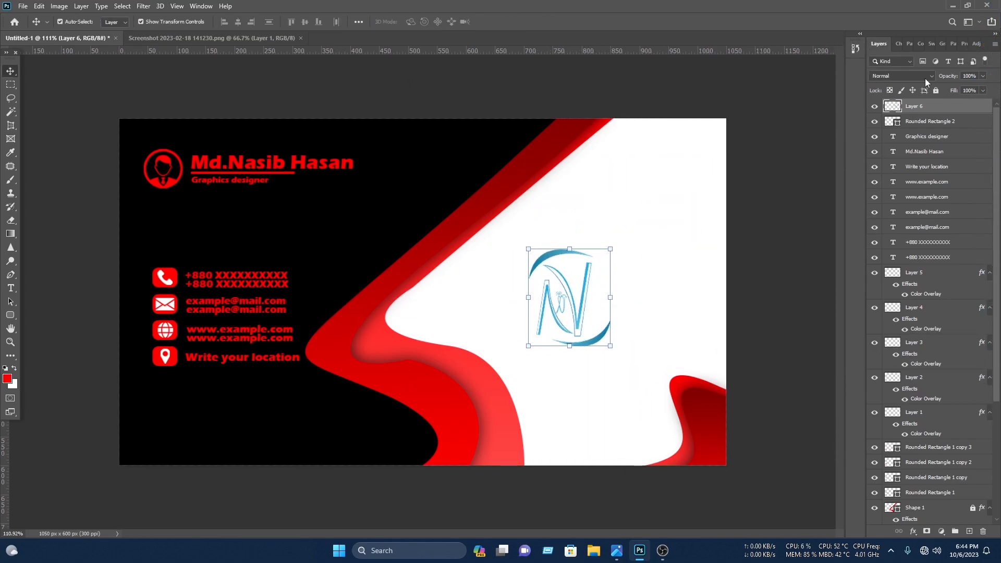
- Apply a red-to-dark-red gradient overlay and a black drop shadow to the logo, slightly increasing the shadow's distance
{"action": "right_click", "coordinate": [927, 105]}
{"action": "left_click", "coordinate": [925, 111]}
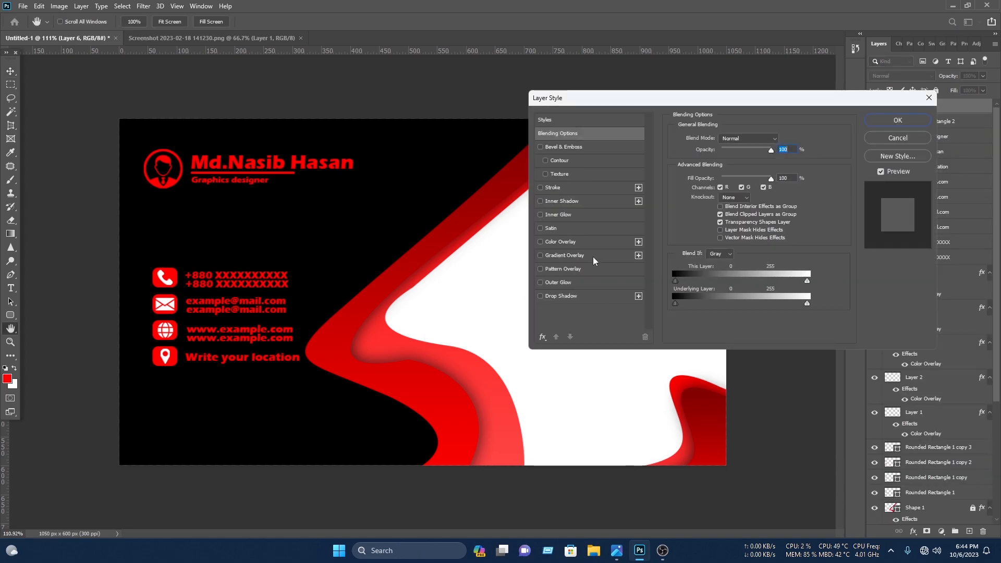
{"action": "left_click", "coordinate": [593, 257]}
{"action": "left_click_drag", "start_coordinate": [759, 99], "coordinate": [345, 131]}
{"action": "left_click", "coordinate": [183, 330]}
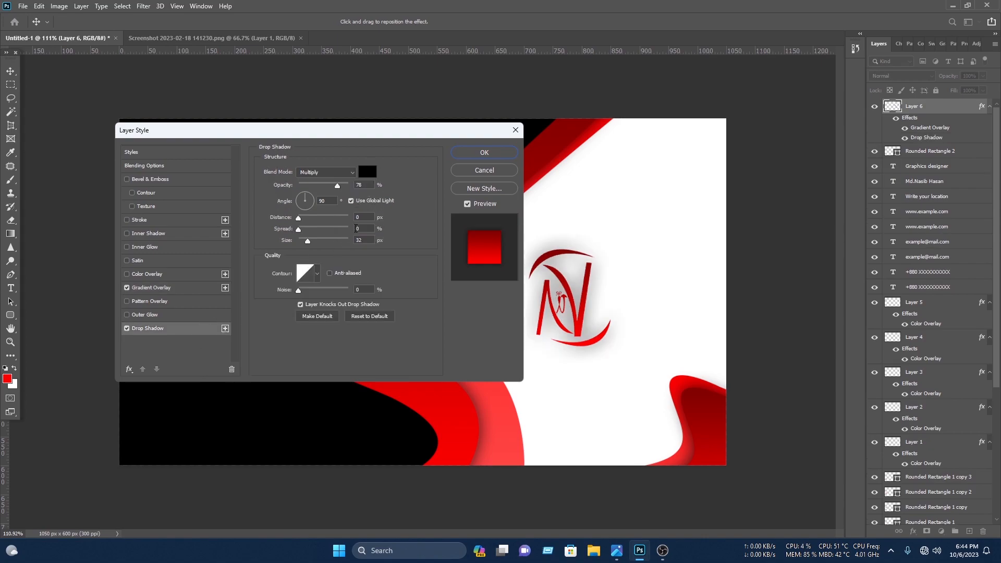
{"action": "left_click_drag", "start_coordinate": [304, 244], "coordinate": [305, 244]}
{"action": "left_click_drag", "start_coordinate": [300, 219], "coordinate": [305, 219]}
{"action": "left_click", "coordinate": [504, 152]}
{"action": "left_click", "coordinate": [715, 244]}
- Duplicate the name header with its underline and job title below the logo, and change the copied name to "Nasib IT"
{"action": "left_click_drag", "start_coordinate": [269, 188], "coordinate": [591, 371]}
{"action": "double_click", "coordinate": [639, 368]}
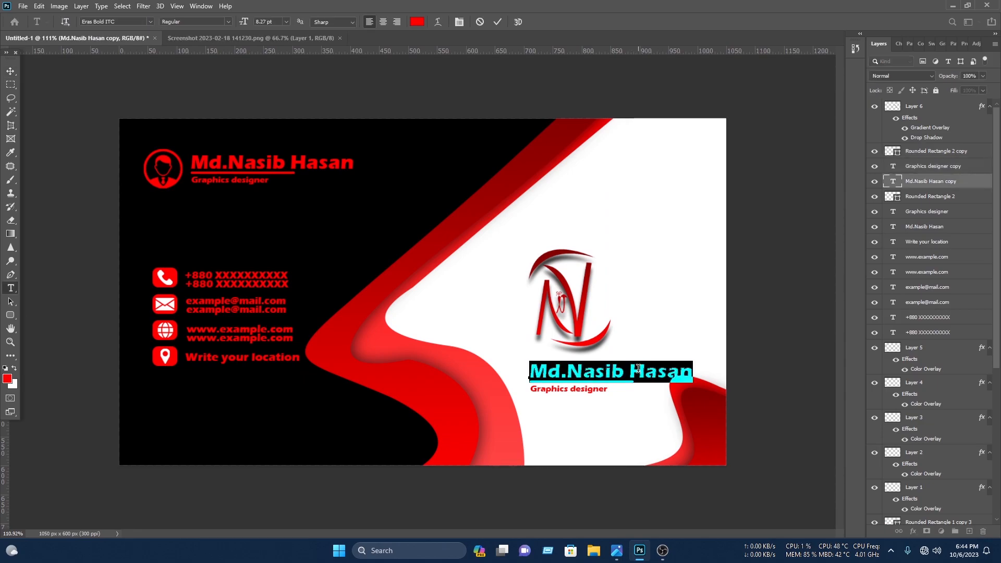
{"action": "type", "text": "Nasib IT"}
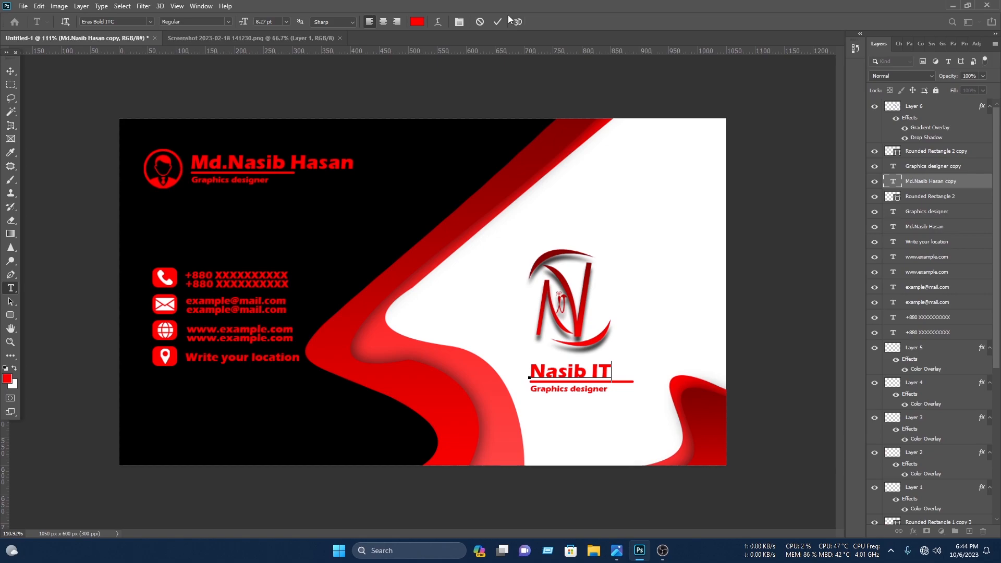
{"action": "left_click", "coordinate": [497, 21]}
- Replace the copied job title under the logo with "An IT based company"
{"action": "double_click", "coordinate": [582, 391]}
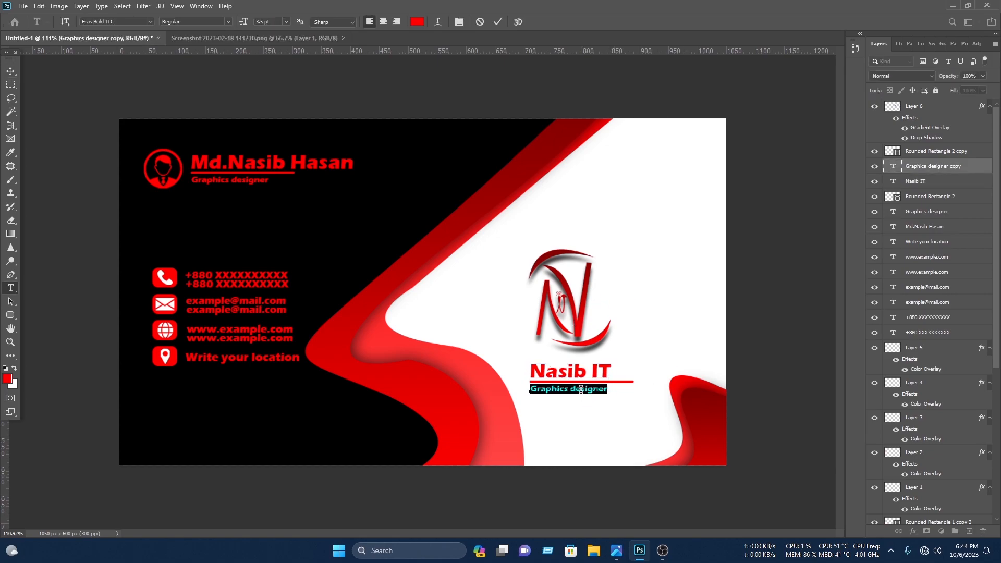
{"action": "type", "text": "An IT based company"}
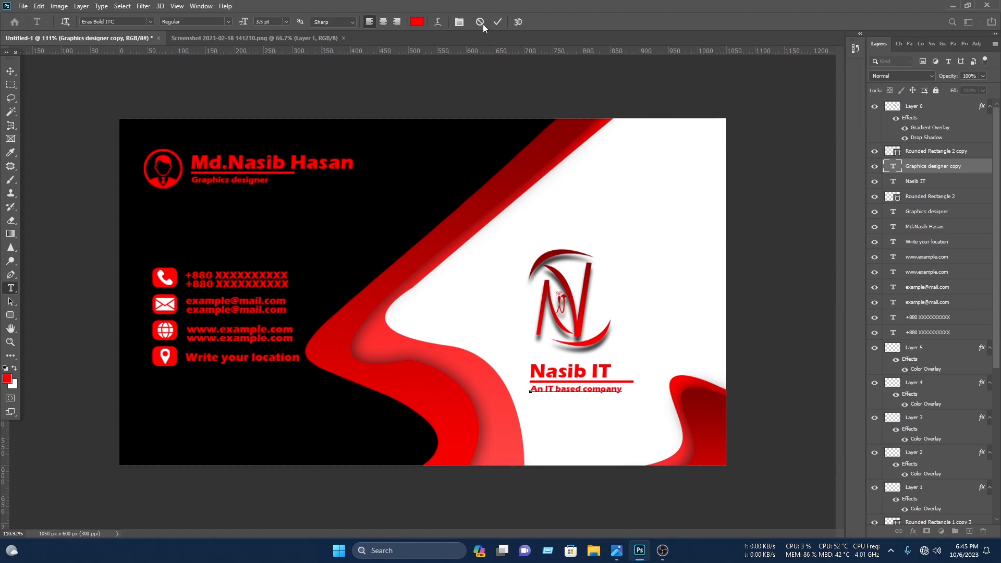
{"action": "left_click", "coordinate": [497, 21]}
- Move the company text block beside the logo and shift the pair to sit centred in the card's white area
{"action": "left_click_drag", "start_coordinate": [600, 418], "coordinate": [658, 294]}
{"action": "left_click_drag", "start_coordinate": [640, 376], "coordinate": [591, 268]}
{"action": "left_click_drag", "start_coordinate": [638, 296], "coordinate": [617, 303]}
{"action": "left_click", "coordinate": [790, 180]}
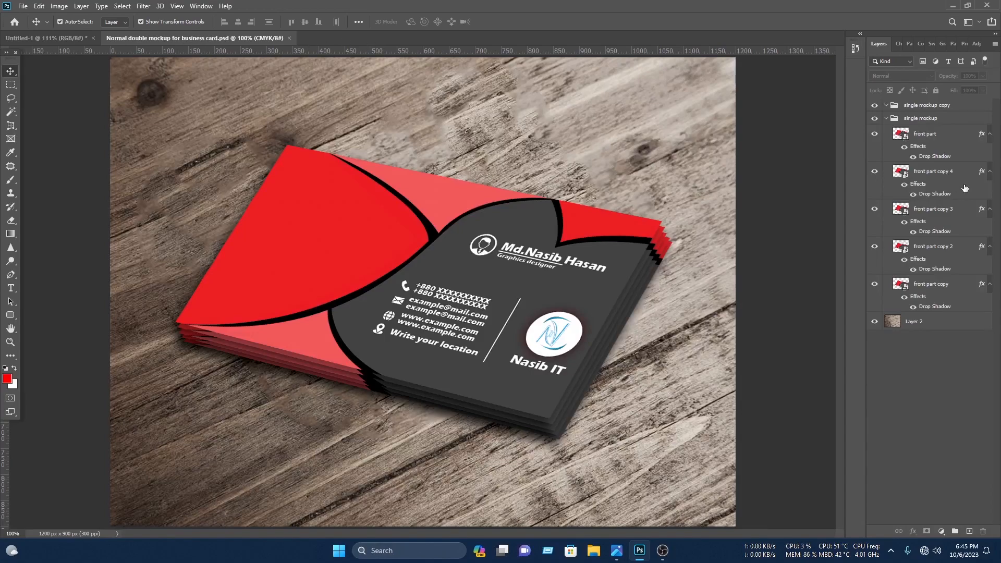
- Open the front part smart object of the business card mockup and delete its old artwork
{"action": "double_click", "coordinate": [909, 137]}
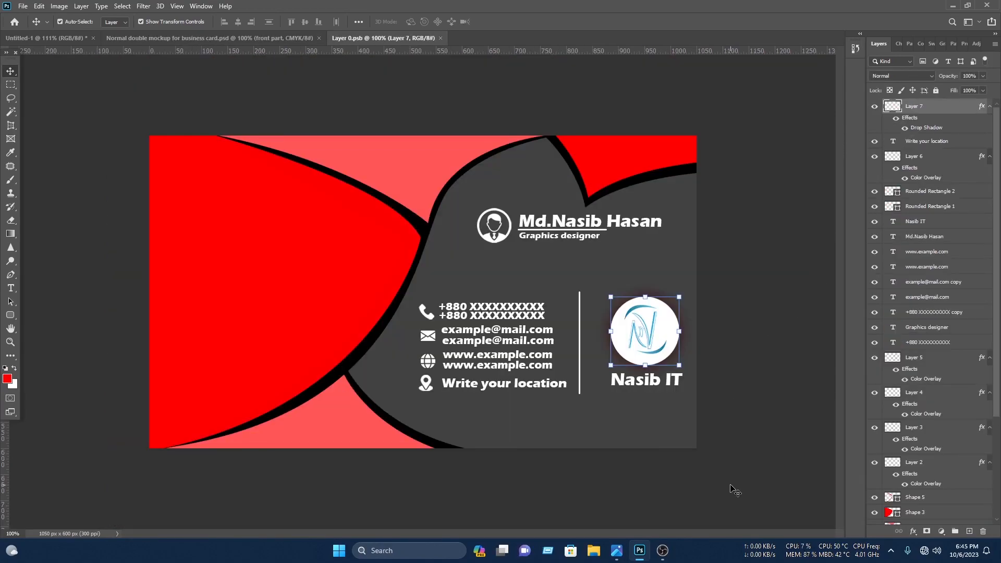
{"action": "left_click_drag", "start_coordinate": [737, 484], "coordinate": [134, 110]}
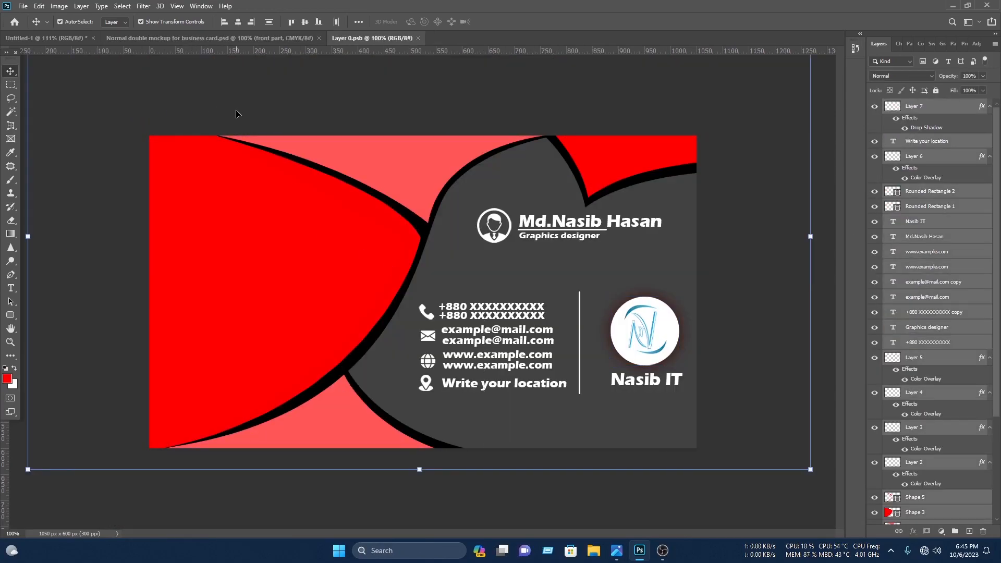
{"action": "key", "text": "Delete"}
- Copy all the artwork layers of the Untitled-1 card into Layer 0.psb and align them with its canvas
{"action": "left_click", "coordinate": [67, 38]}
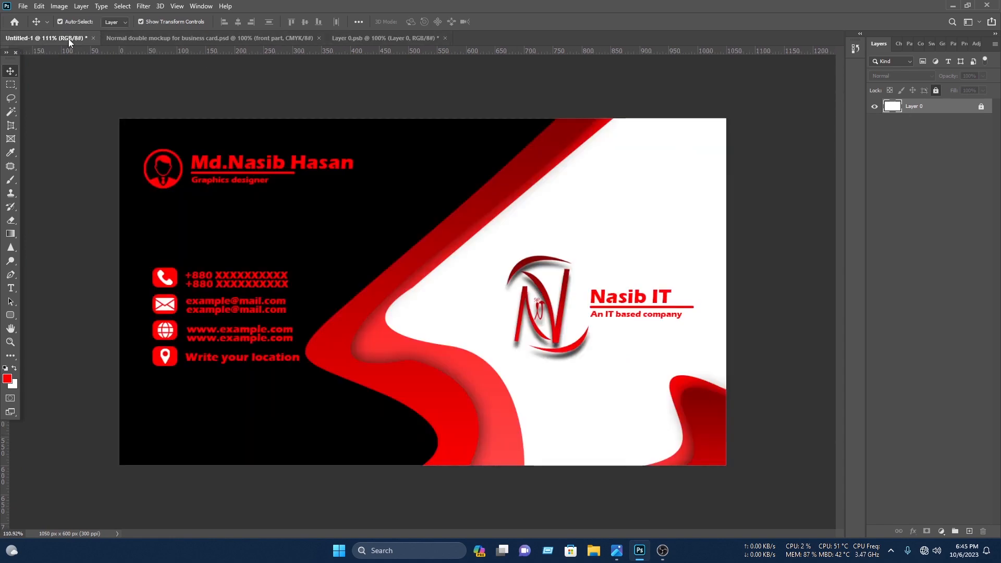
{"action": "scroll", "coordinate": [972, 361], "scroll_direction": "down", "scroll_amount": 5}
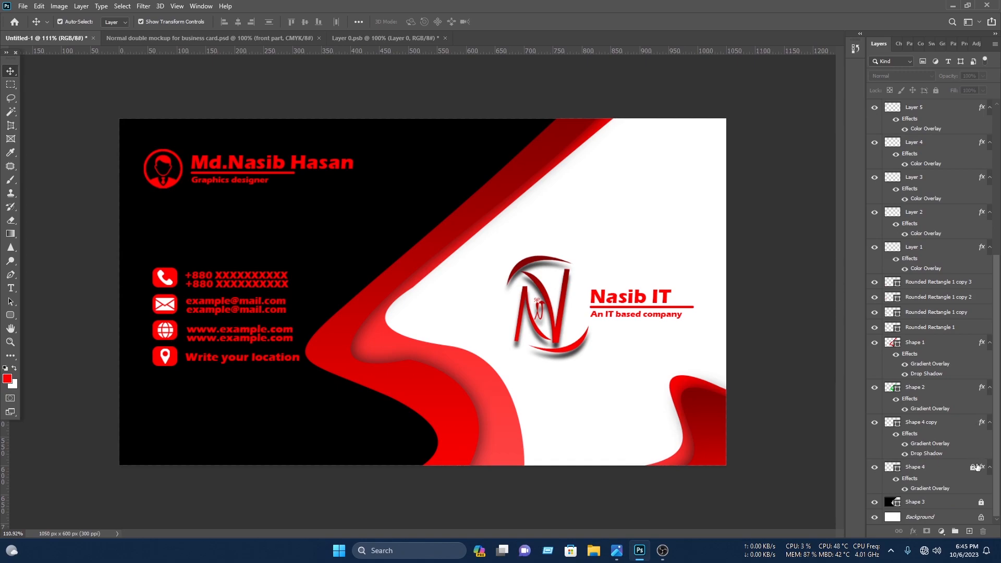
{"action": "left_click", "coordinate": [984, 516]}
{"action": "left_click_drag", "start_coordinate": [790, 523], "coordinate": [88, 26]}
{"action": "left_click_drag", "start_coordinate": [182, 136], "coordinate": [385, 311]}
{"action": "left_click_drag", "start_coordinate": [369, 214], "coordinate": [415, 209]}
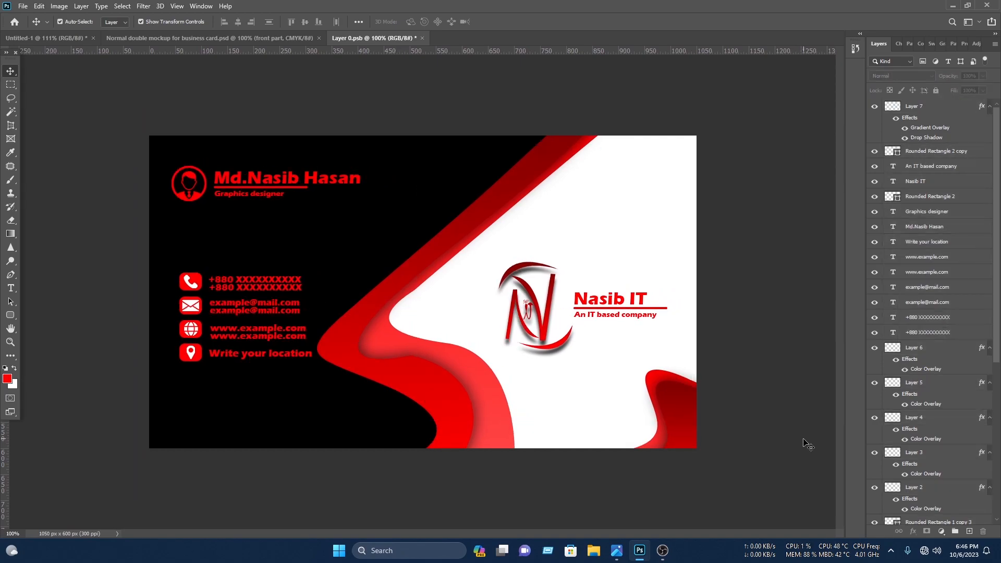
- Save and close the smart object, and view the updated card stack in the mockup with nothing selected
{"action": "key", "text": "ctrl+s"}
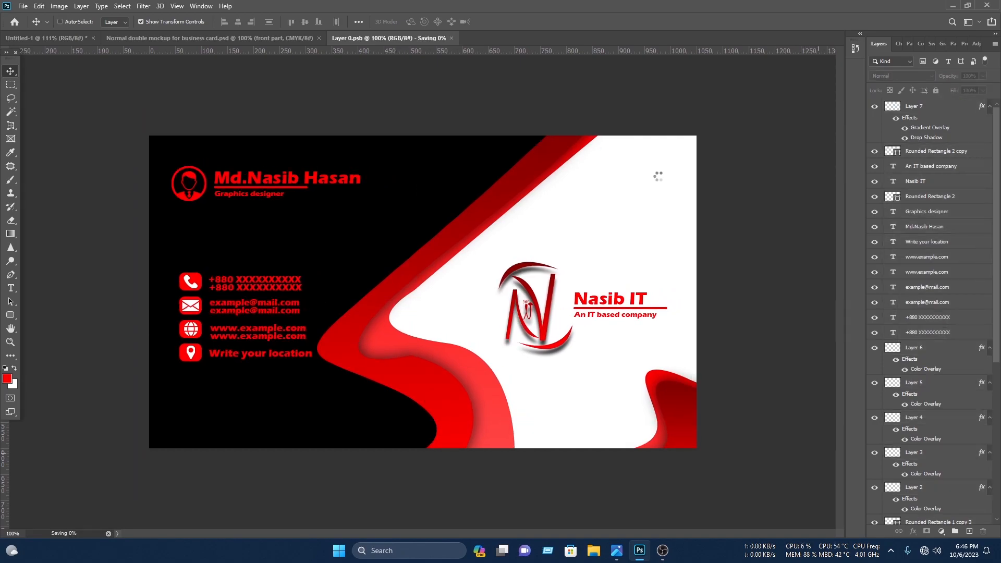
{"action": "left_click", "coordinate": [422, 38]}
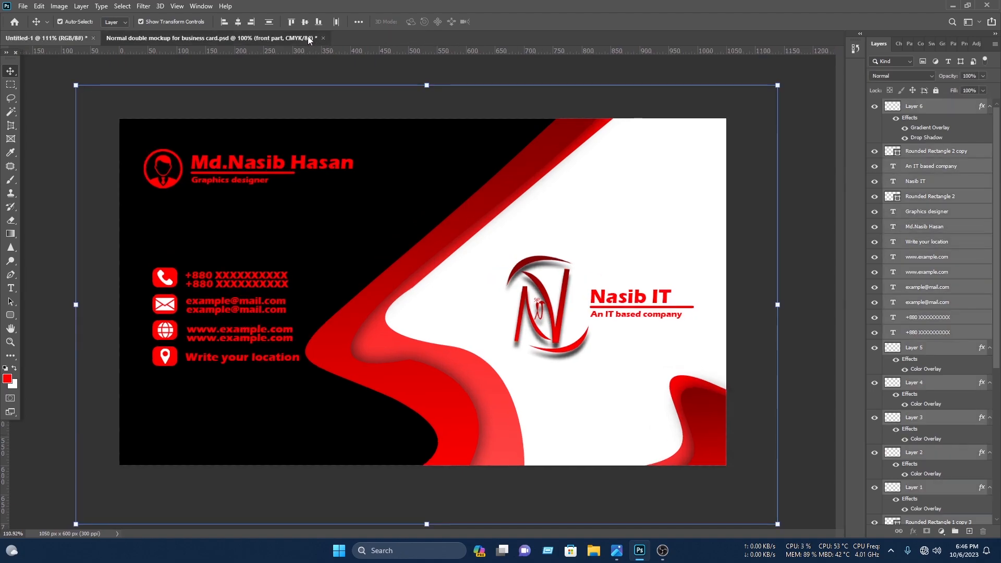
{"action": "scroll", "coordinate": [450, 197], "scroll_direction": "up", "scroll_amount": 1}
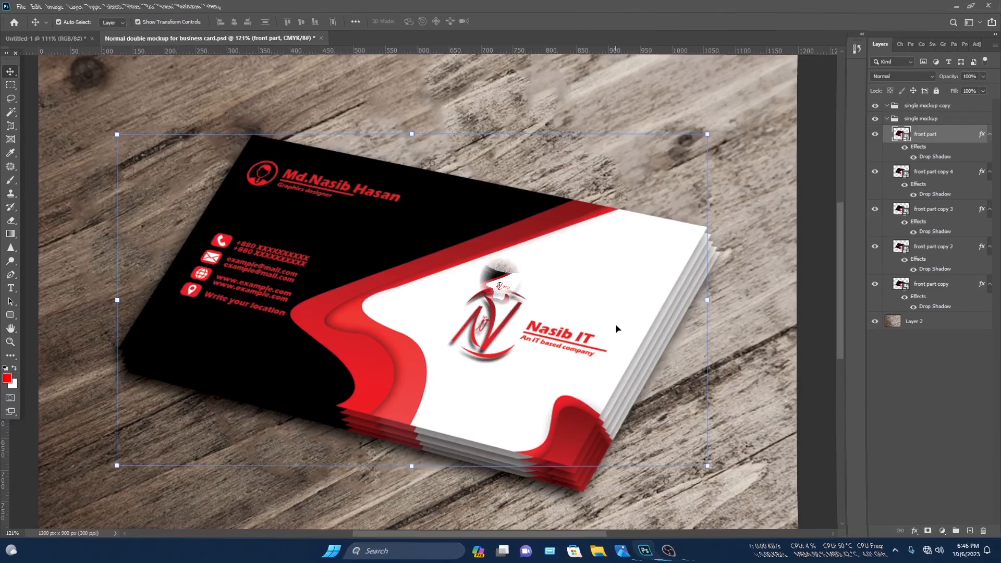
{"action": "left_click", "coordinate": [771, 230]}
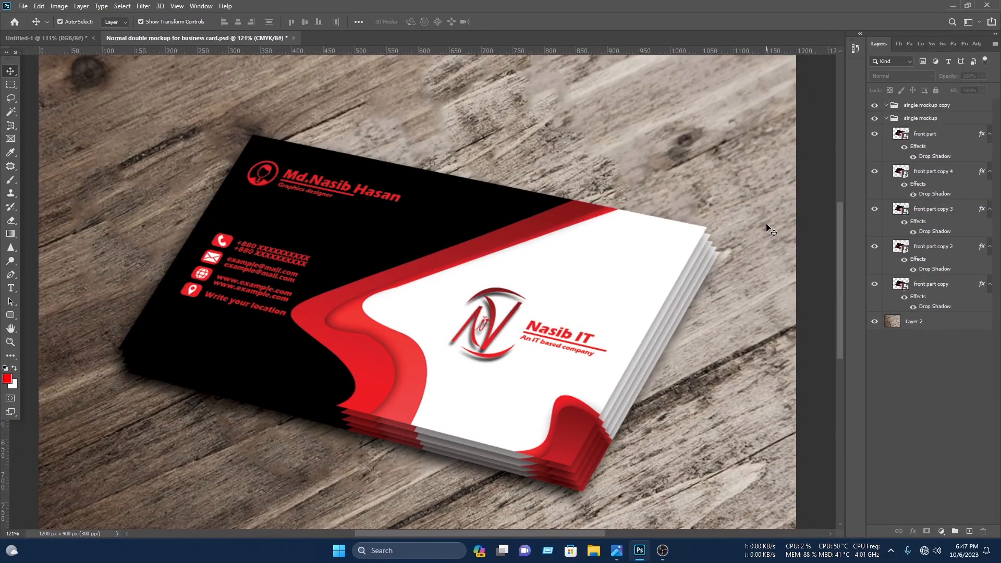